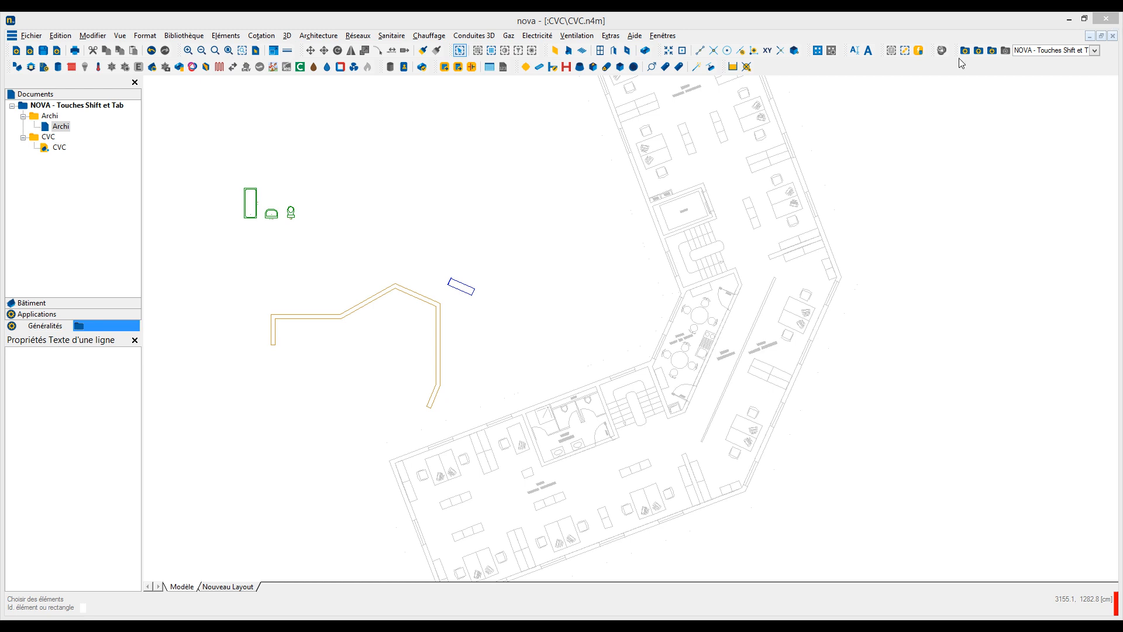
Step: Place the single-line text "Text" beside the stairwell, taking its angle from the stairwell's side wall next to the G.T. room
left_click(225, 36)
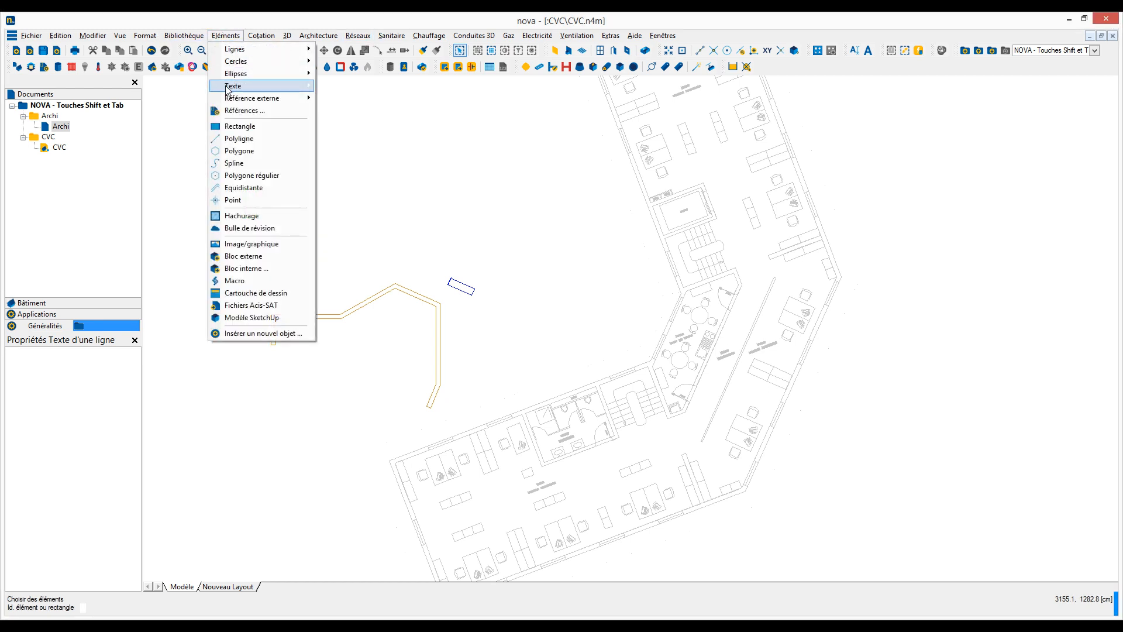
mouse_move(227, 86)
left_click(345, 87)
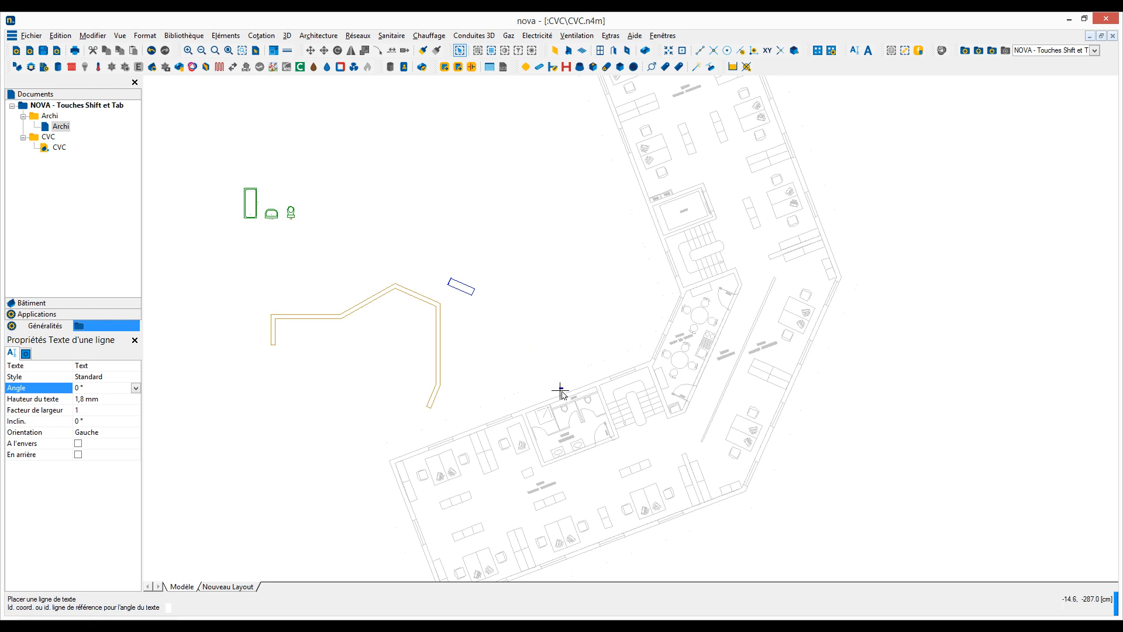
scroll(560, 391, "up", 5)
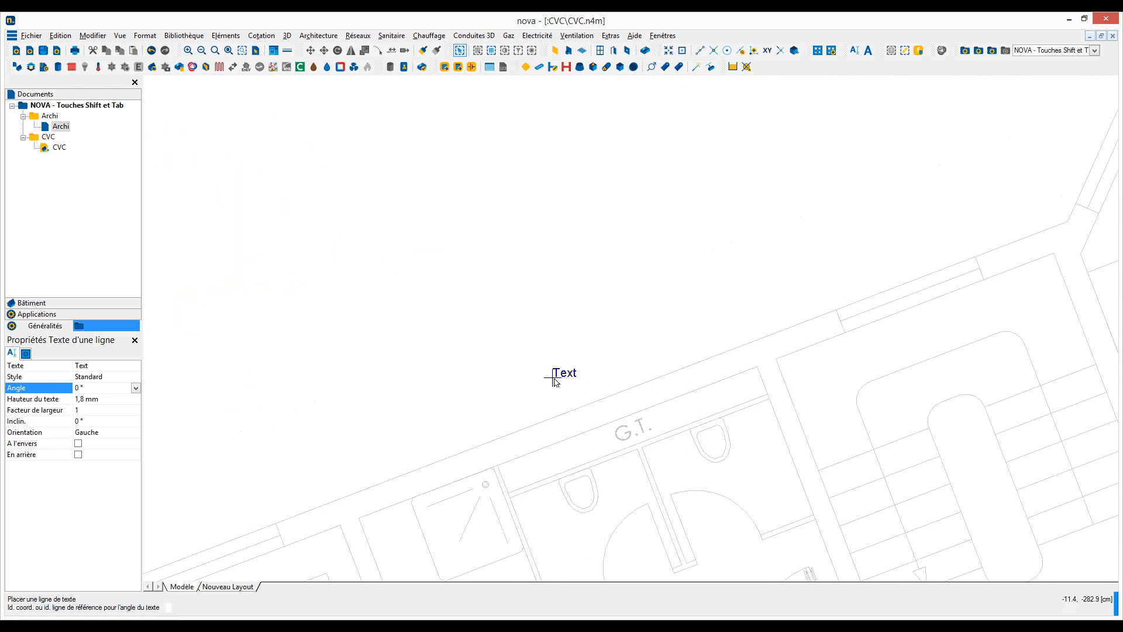
left_click(789, 388)
left_click(788, 370)
Step: Place a second "Text" line outside the building above the G.T. room, aligned with the sloping facade, and end text placement
left_click(679, 374)
left_click(666, 356)
key("Escape")
Step: Label the blue ventilation duct with a "Gaine de ventilation" element tag above it, rotated parallel to the duct's long edge
scroll(647, 333, "down", 5)
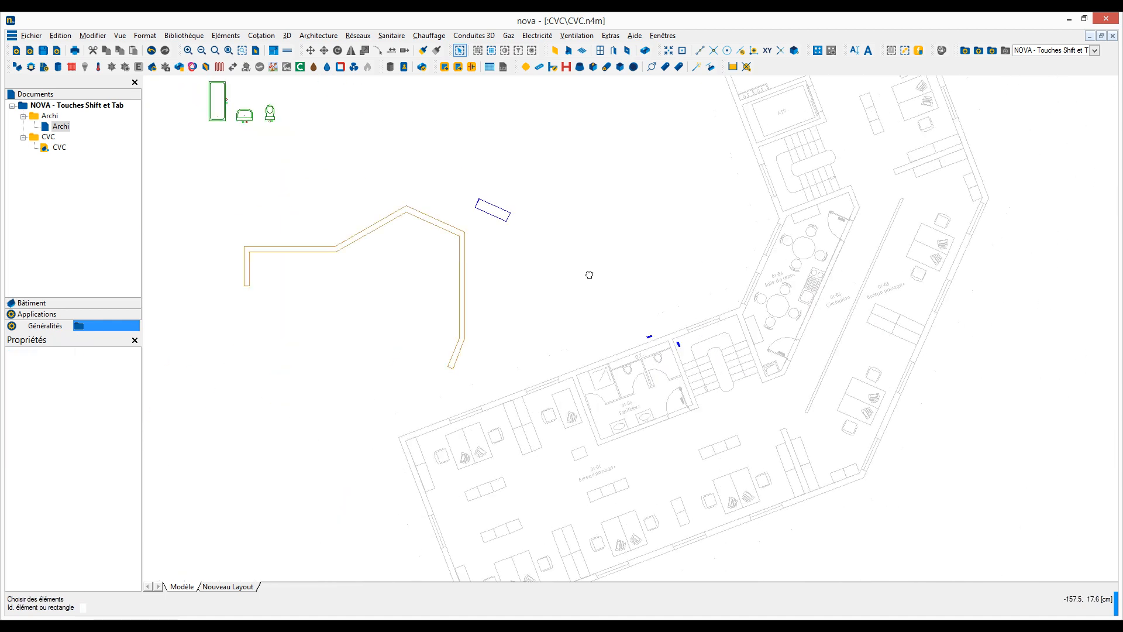
scroll(566, 264, "up", 3)
left_click(576, 35)
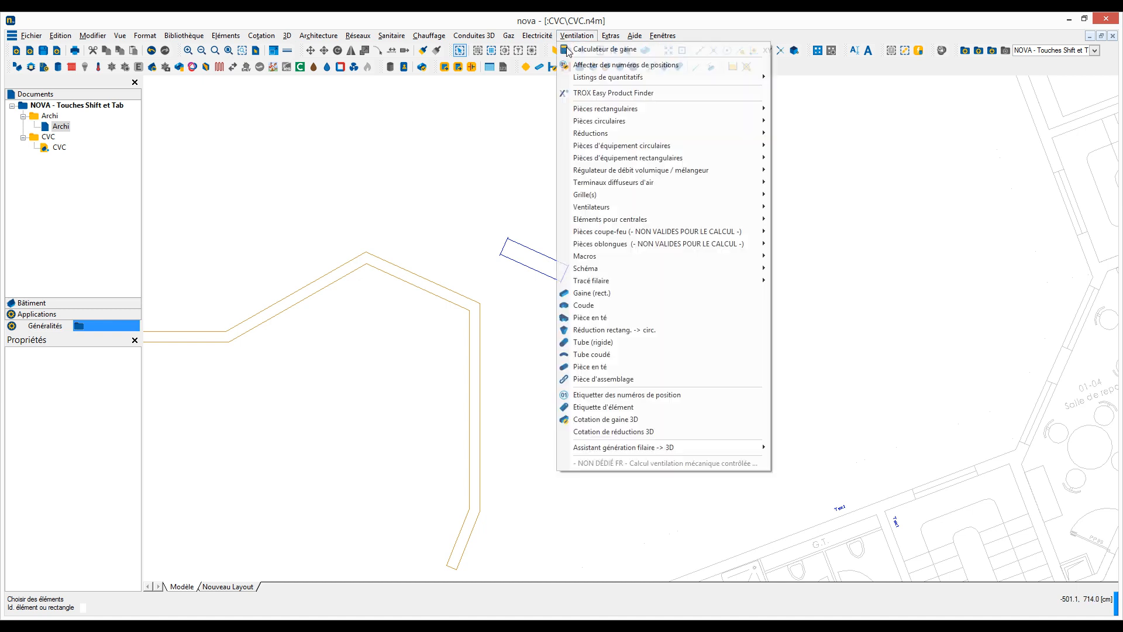
left_click(577, 407)
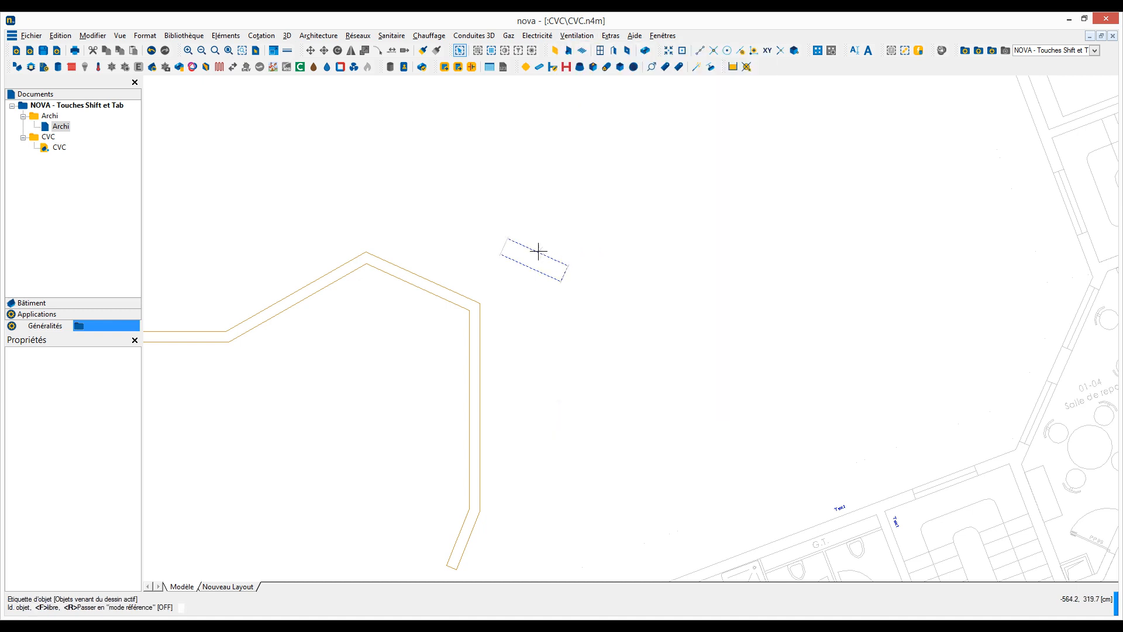
left_click(539, 253)
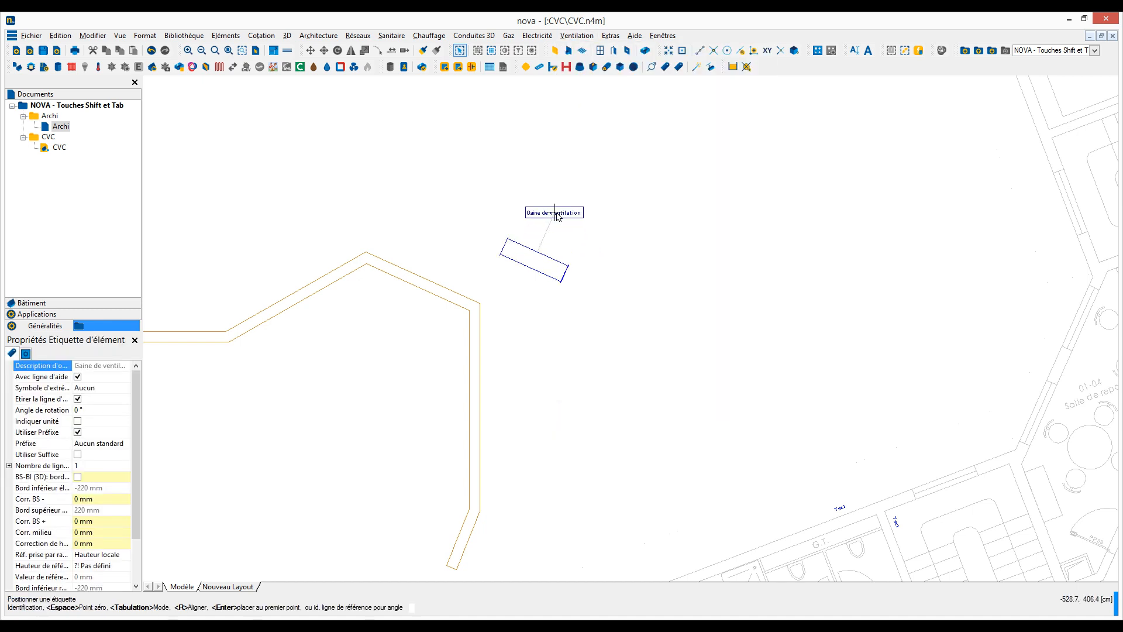
scroll(557, 218, "up", 2)
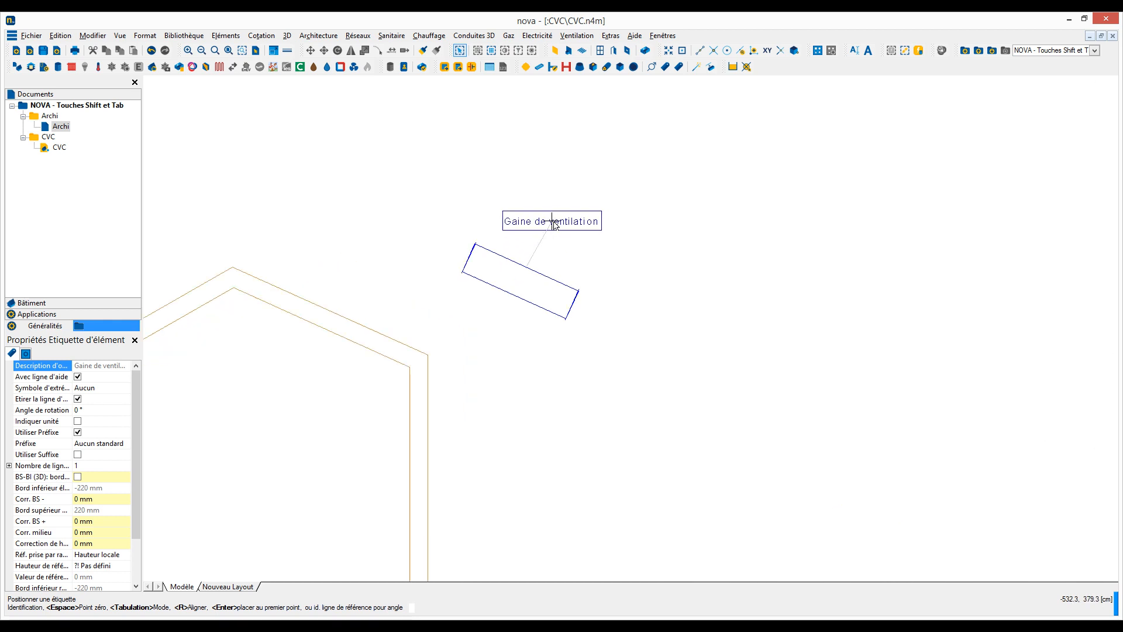
key("Tab")
left_click(532, 274)
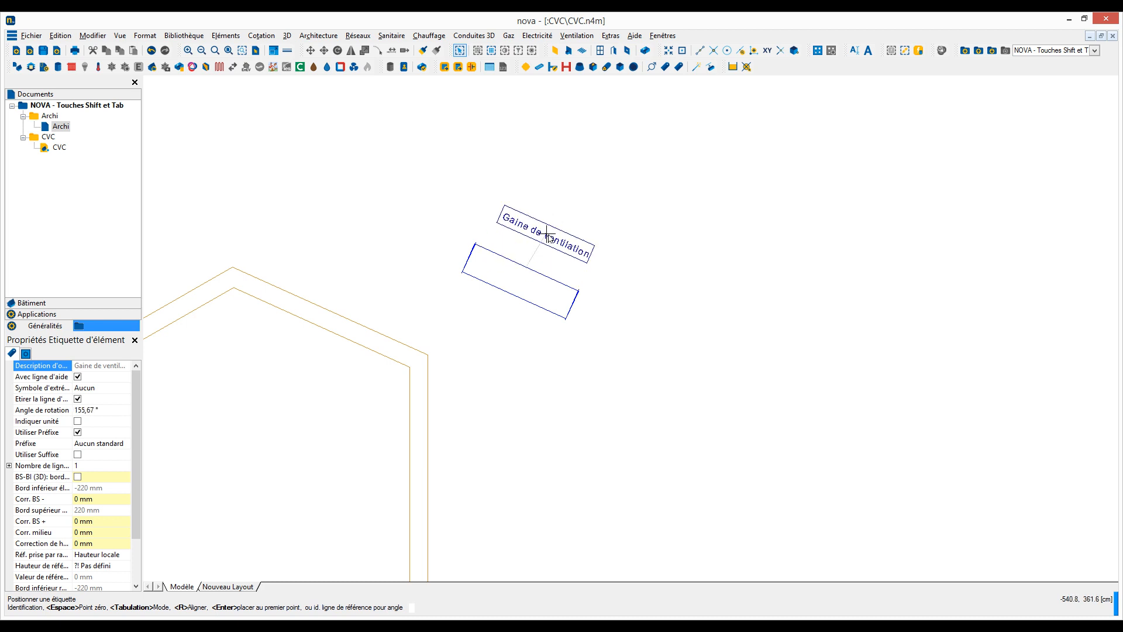
left_click(546, 233)
Step: Add another rectangular duct of 400 × 400 × 1500 mm, with its angle taken from the sloping beige wall beside it
scroll(546, 232, "down", 2)
right_click(507, 243)
left_click(534, 267)
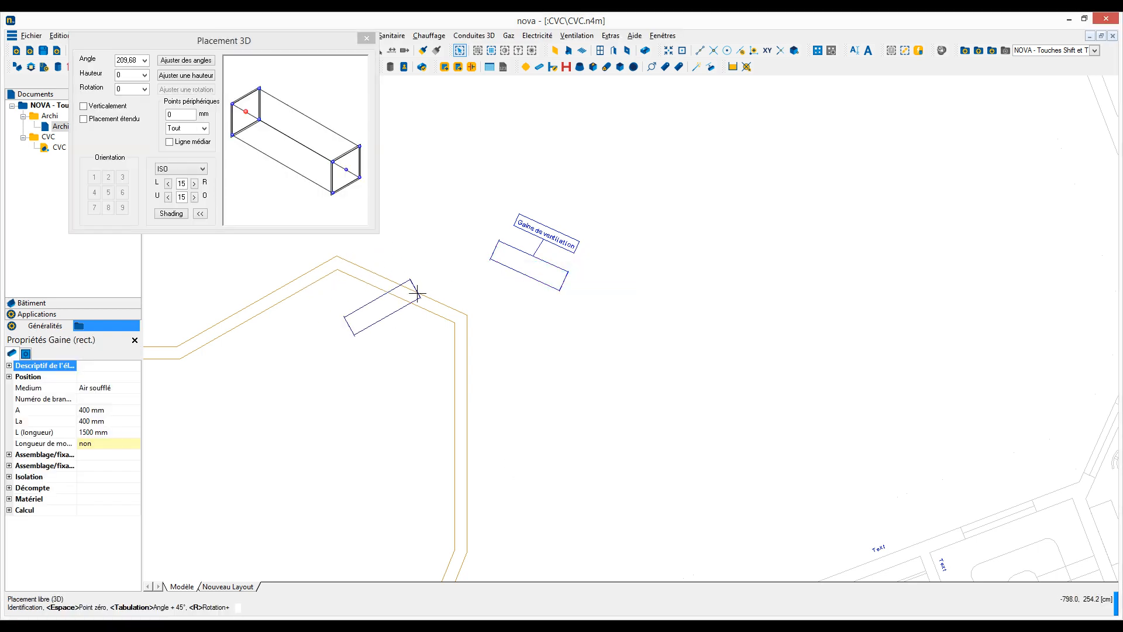
scroll(508, 297, "down", 3)
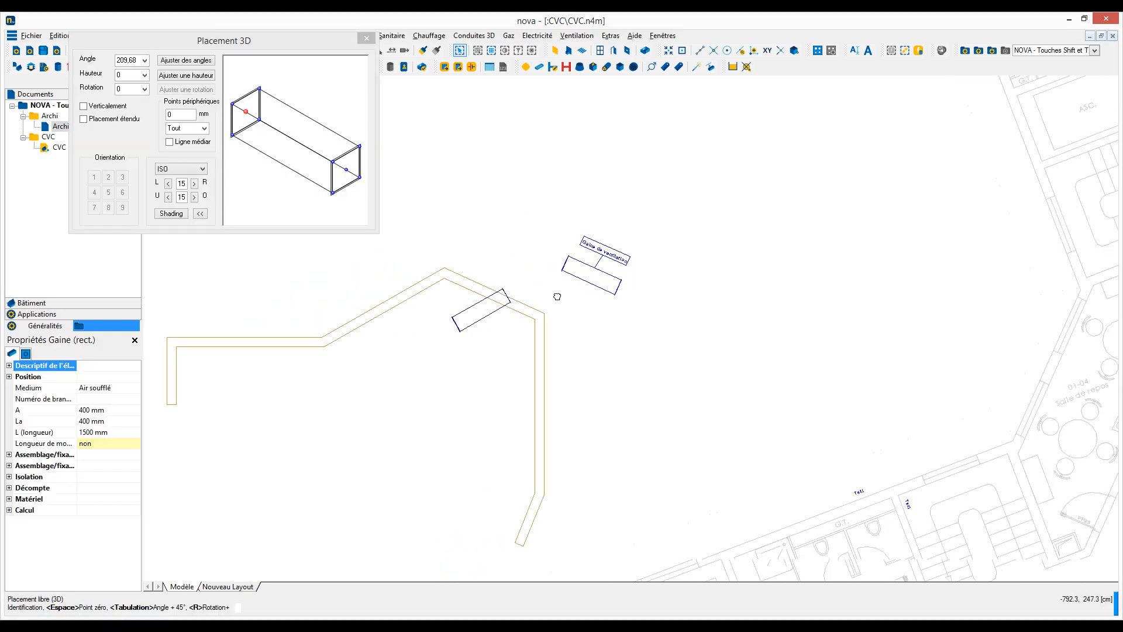
left_click(183, 61)
left_click(444, 308)
Step: Place one more rectangular duct just below the labelled duct, with its angle taken from that duct, and end duct placement
left_click(175, 63)
left_click(643, 278)
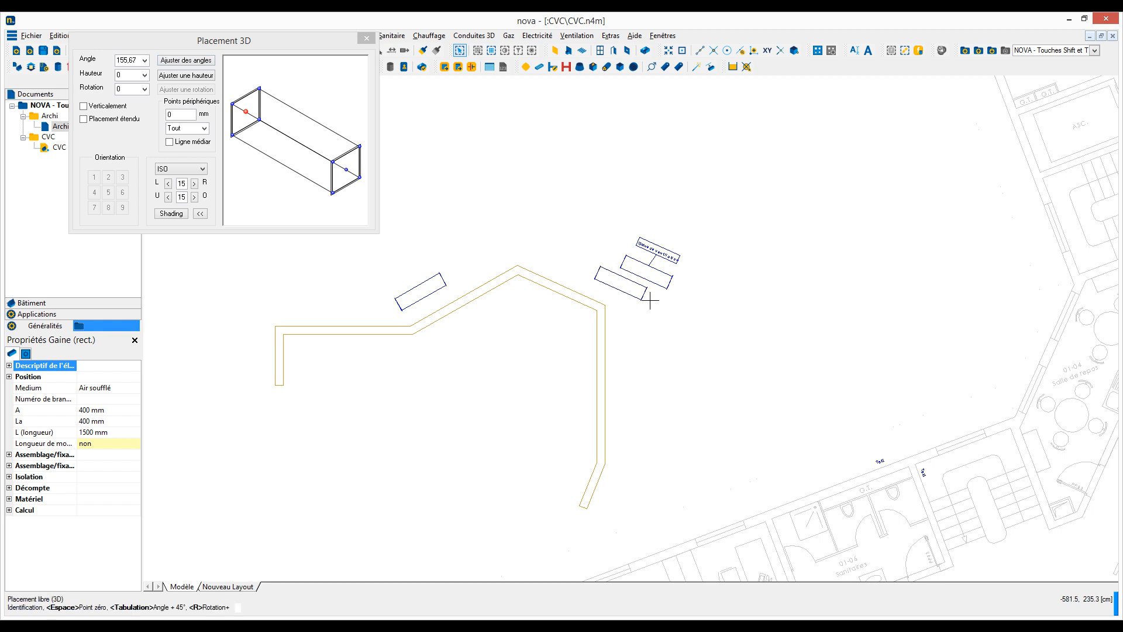
left_click(655, 308)
key("Escape")
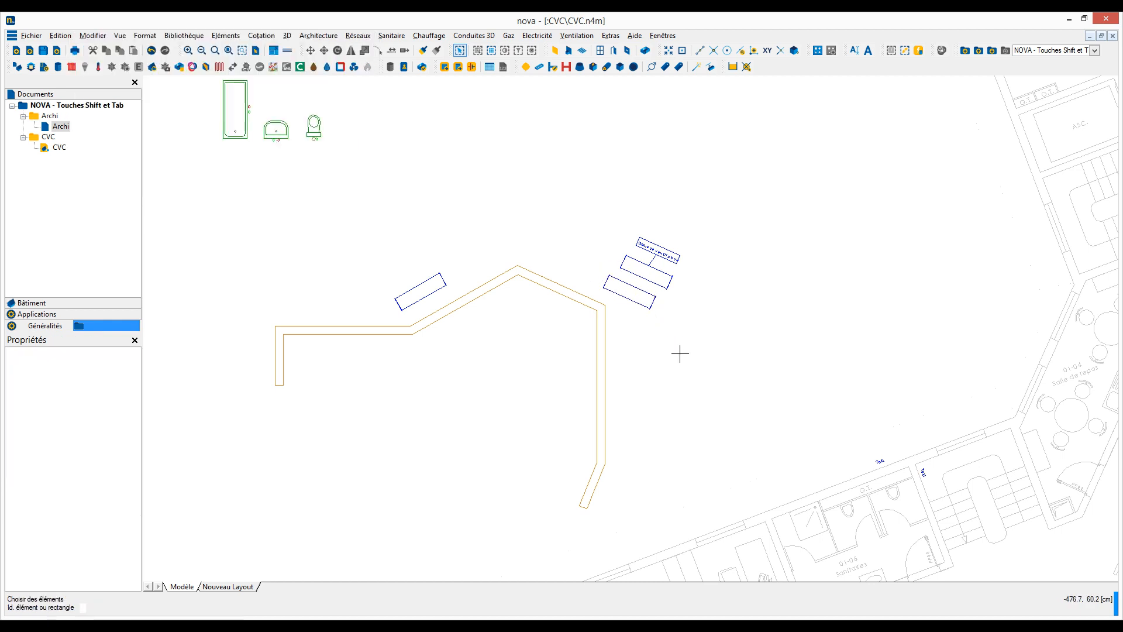
Step: Start a line in the empty area below the beige wall, using the Angle mode with the angle picked from the building's facade
scroll(652, 348, "down", 2)
middle_click_drag(572, 258, 521, 263)
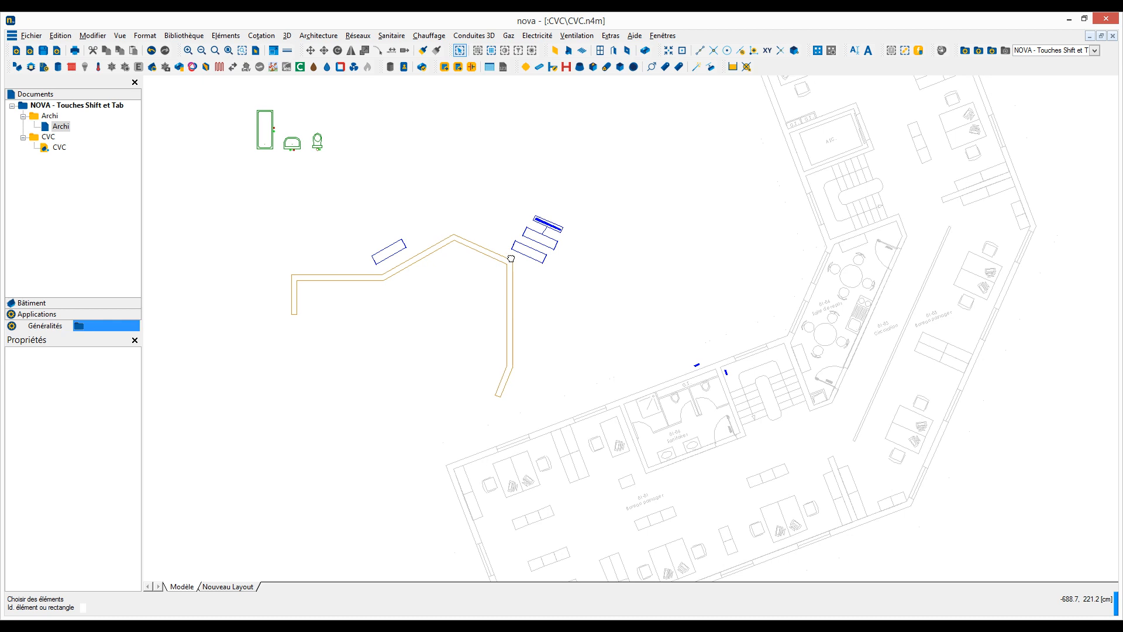
scroll(531, 267, "down", 1)
left_click(228, 36)
mouse_move(231, 50)
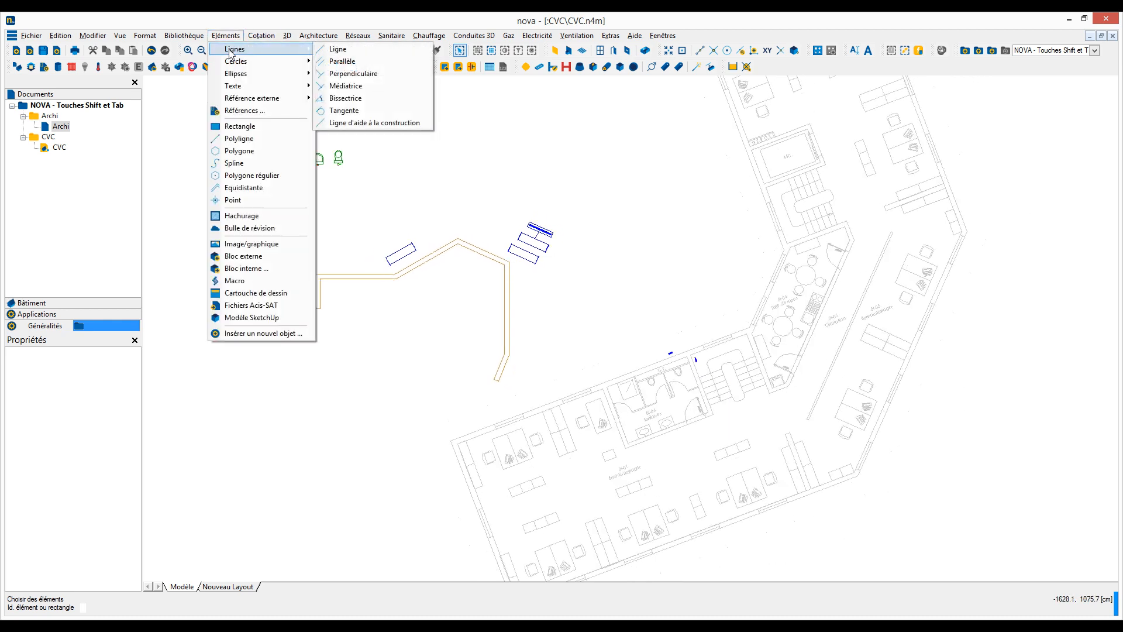
left_click(339, 51)
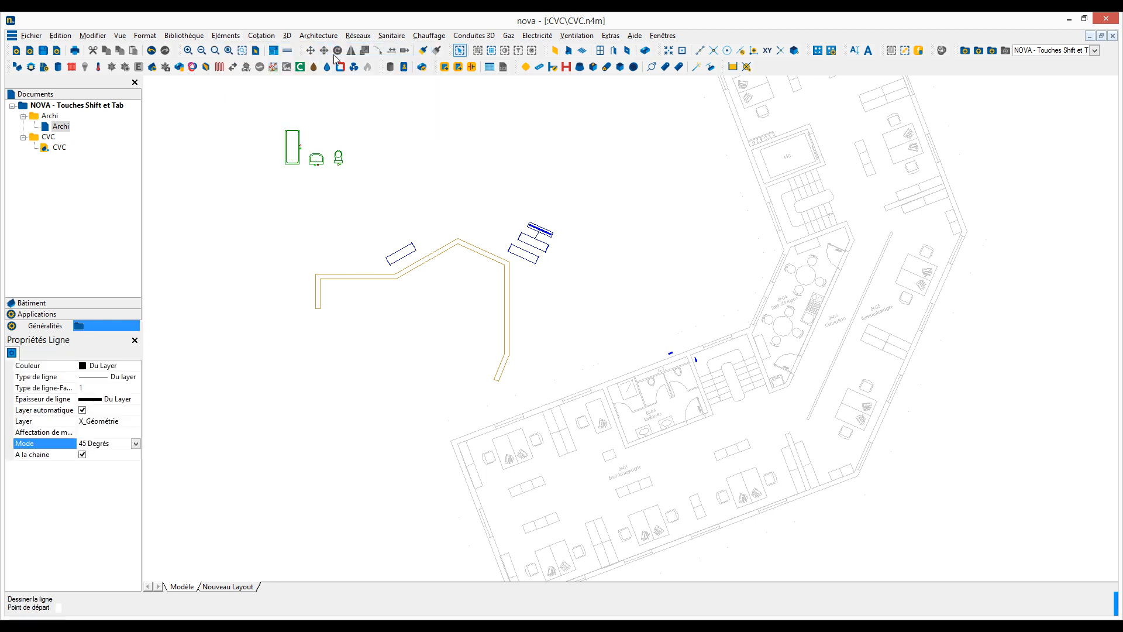
left_click(303, 411)
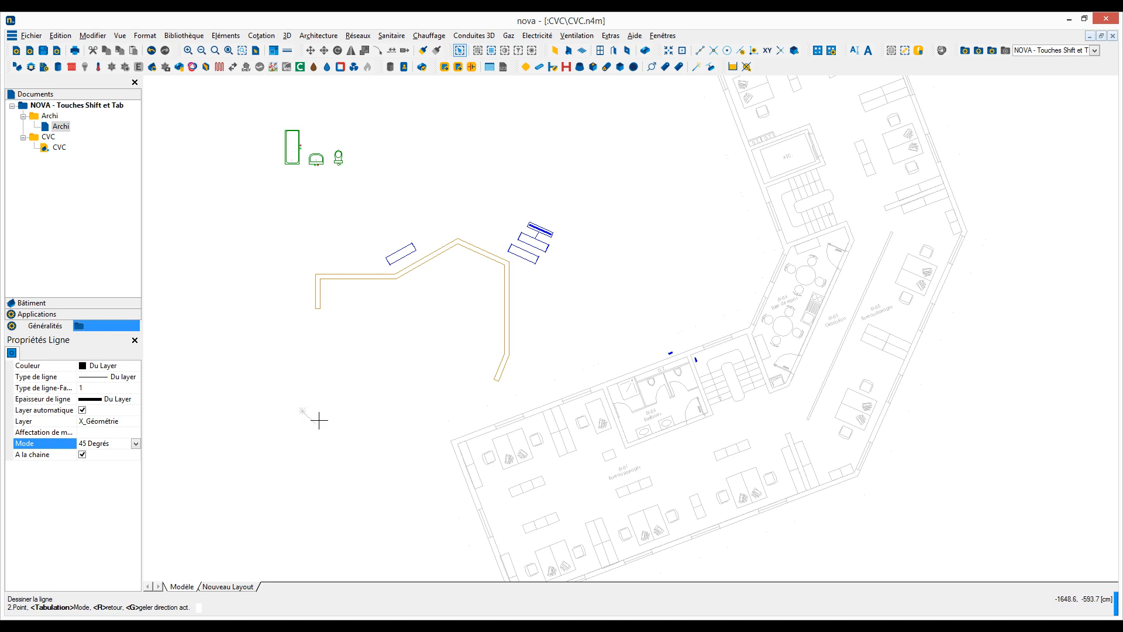
left_click(136, 444)
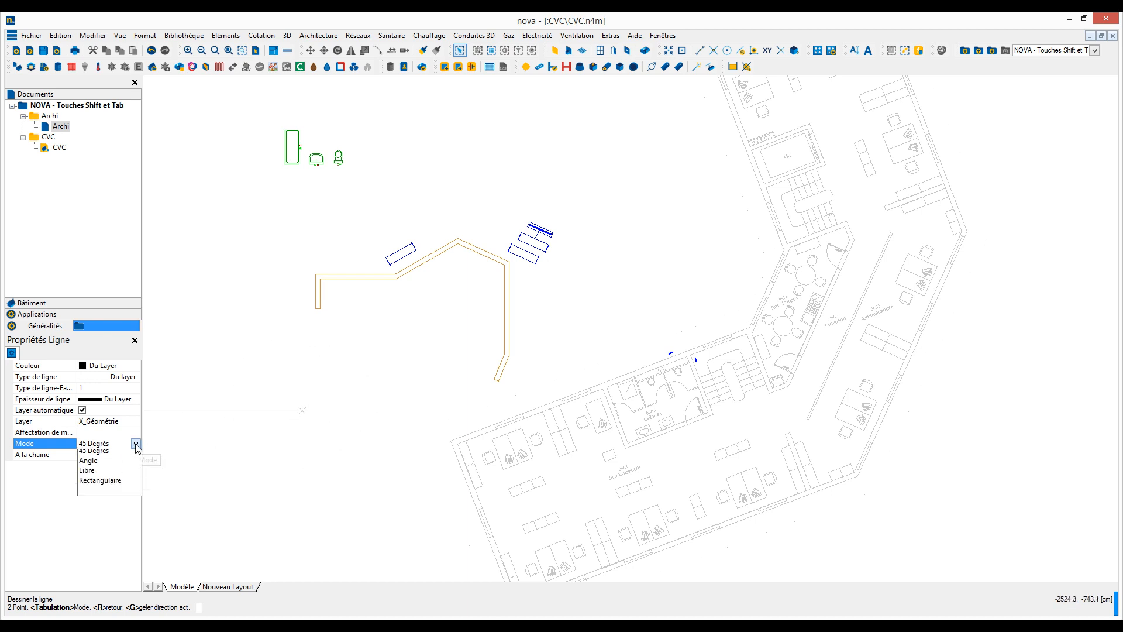
left_click(88, 460)
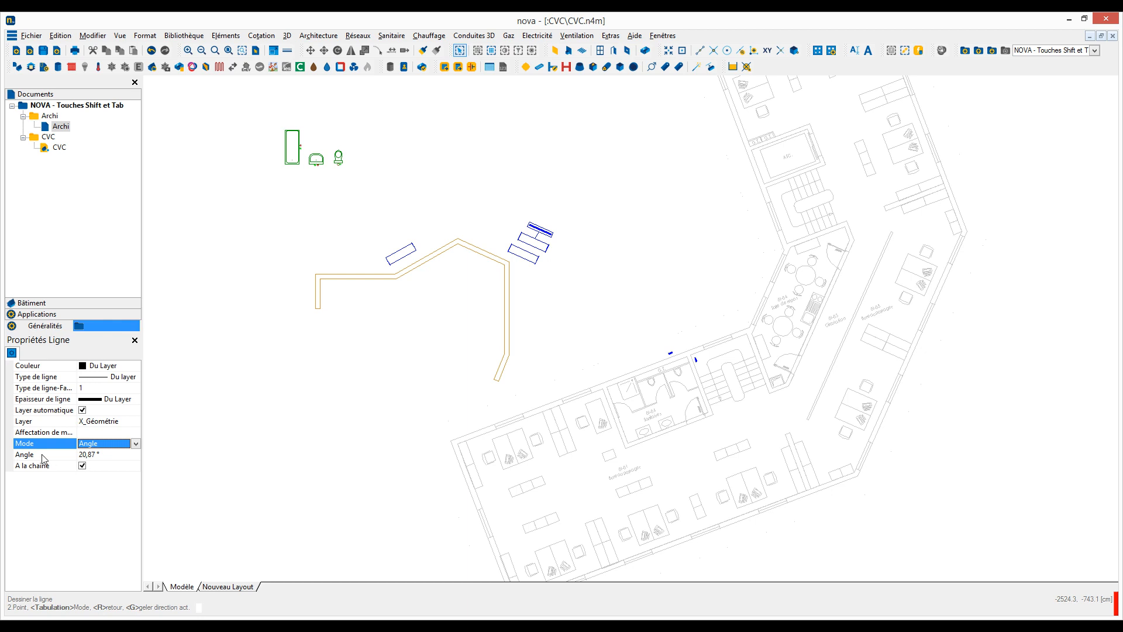
left_click(105, 457)
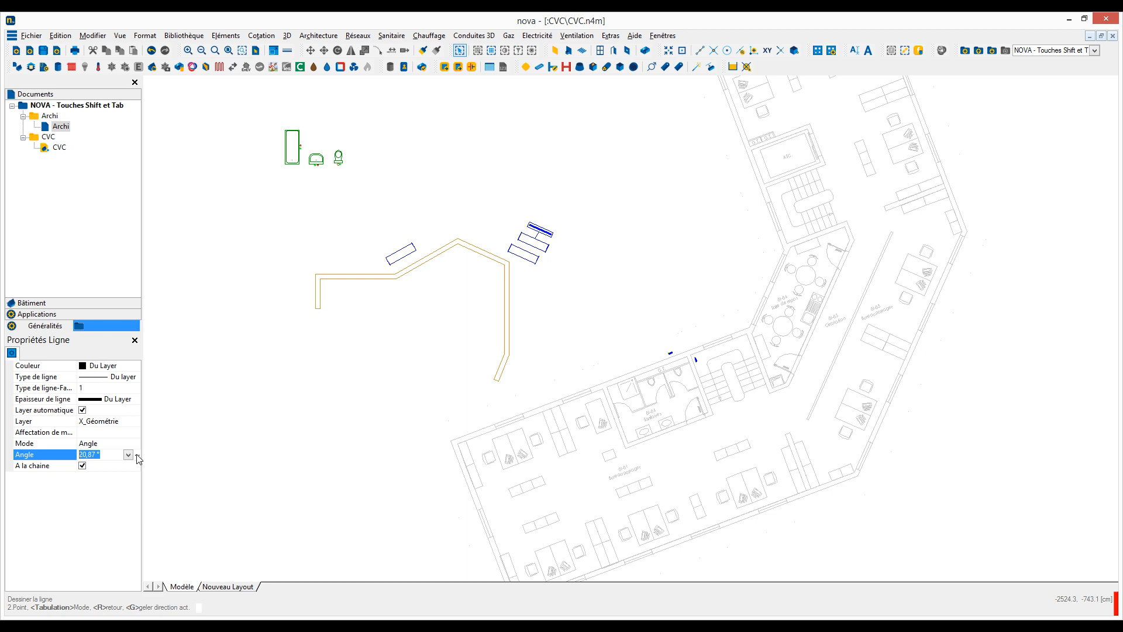
left_click(136, 455)
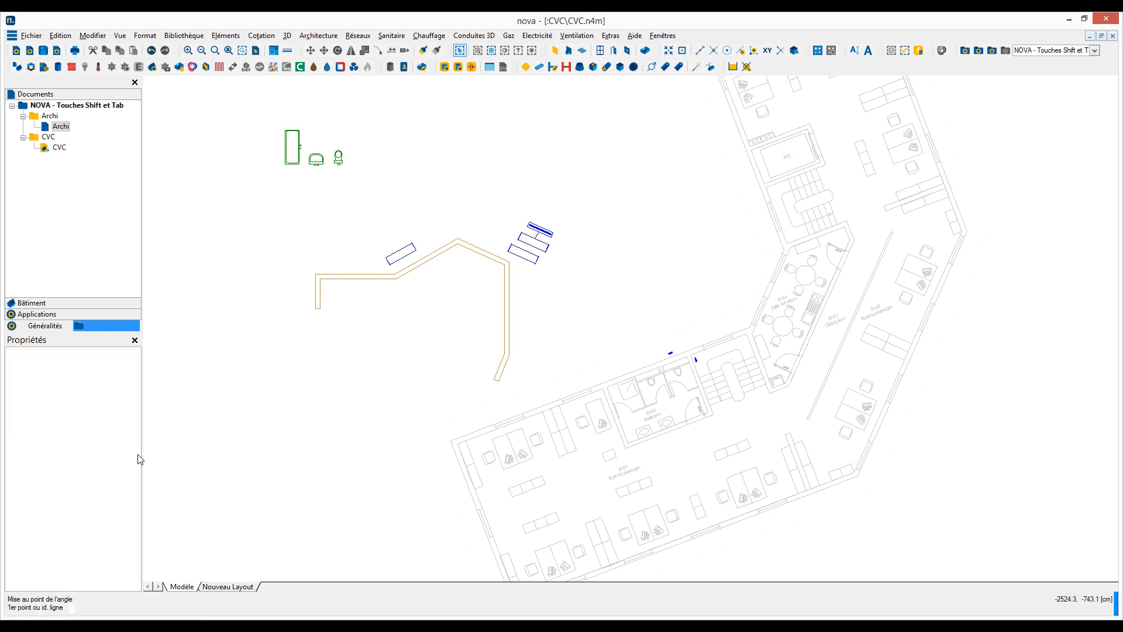
left_click(478, 435)
Step: Draw three connected segments forming an open-ended rectangle at the picked angle, and end the line
left_click(407, 371)
left_click(388, 322)
left_click(309, 351)
key("Escape")
Step: Copy the three green sanitary fixtures with Glisser beside the upper wing, rotating the copy to match that wing's outer wall
left_click_drag(261, 124, 413, 205)
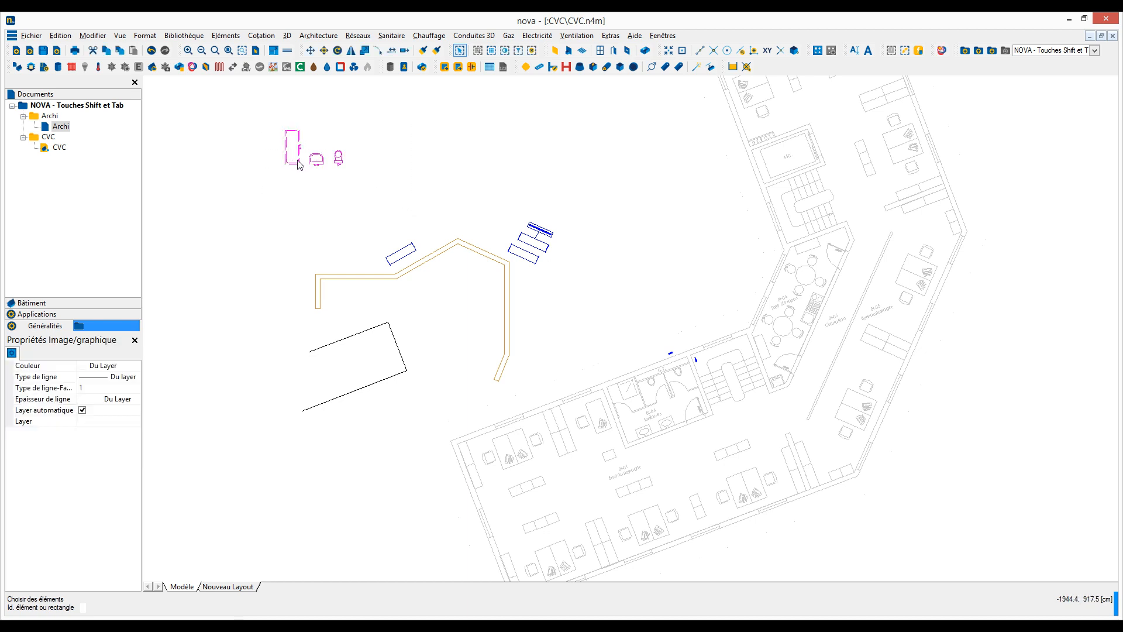
right_click(297, 164)
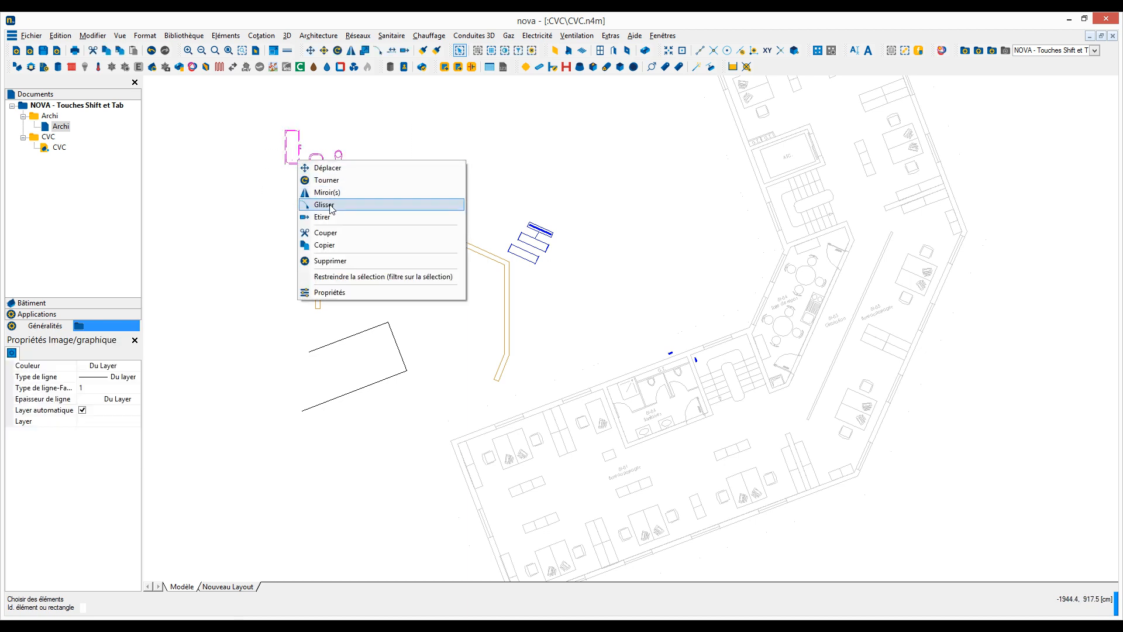
left_click(329, 206)
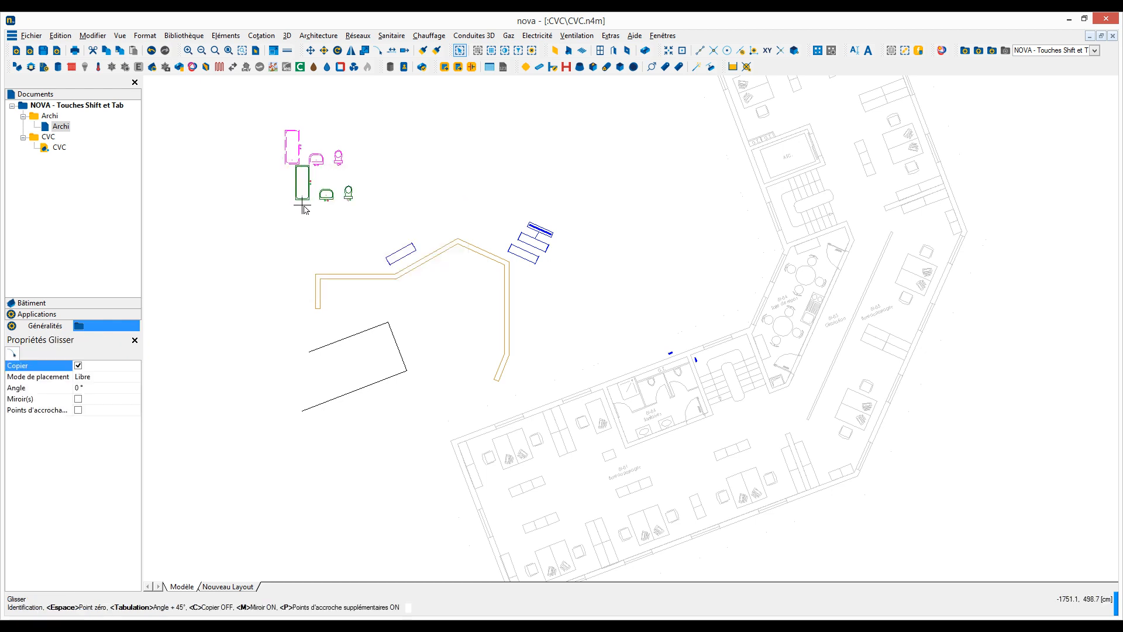
left_click(113, 388)
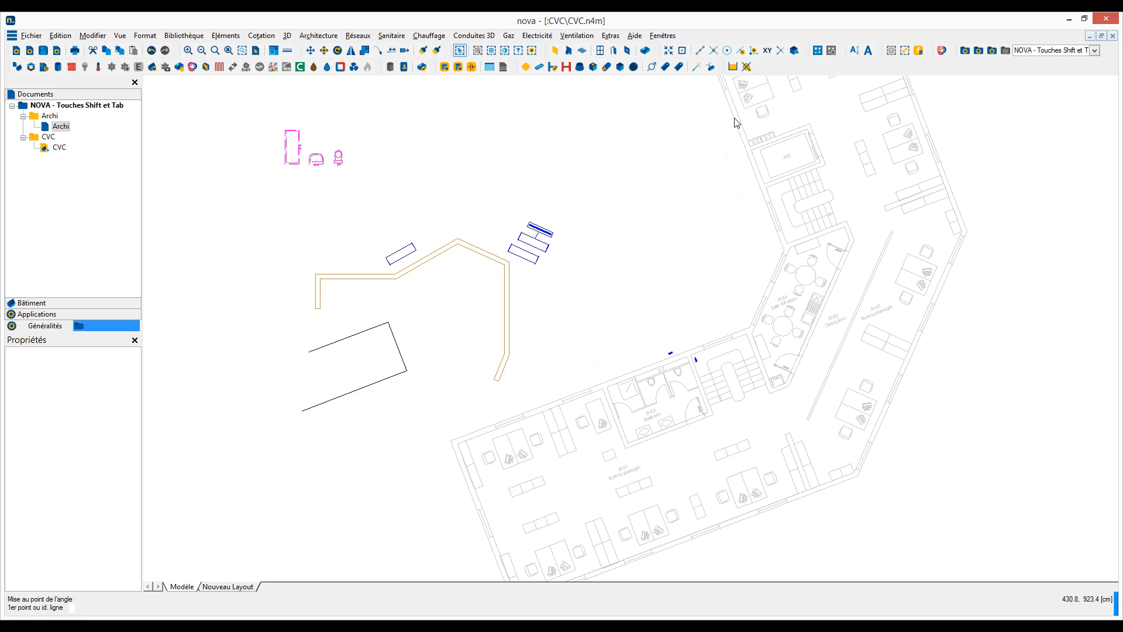
middle_click_drag(655, 124, 660, 251)
left_click(691, 187)
key("Escape")
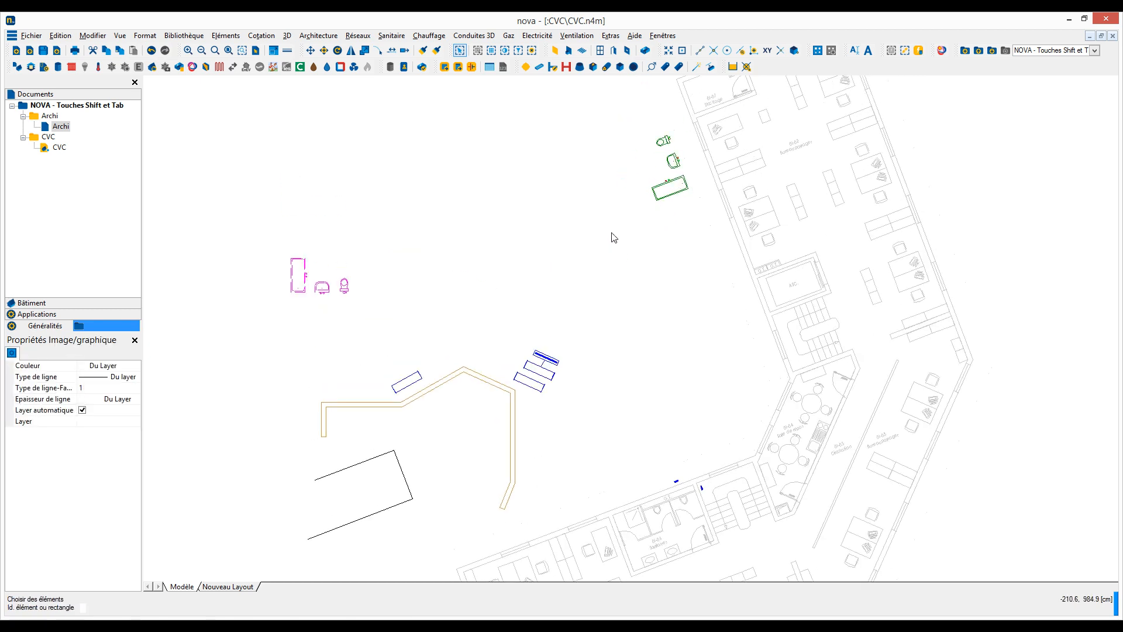
Step: Start an XY view at scale 1:50 and take its angle from the lower wing's bottom facade
scroll(612, 237, "down", 1)
scroll(591, 275, "up", 2)
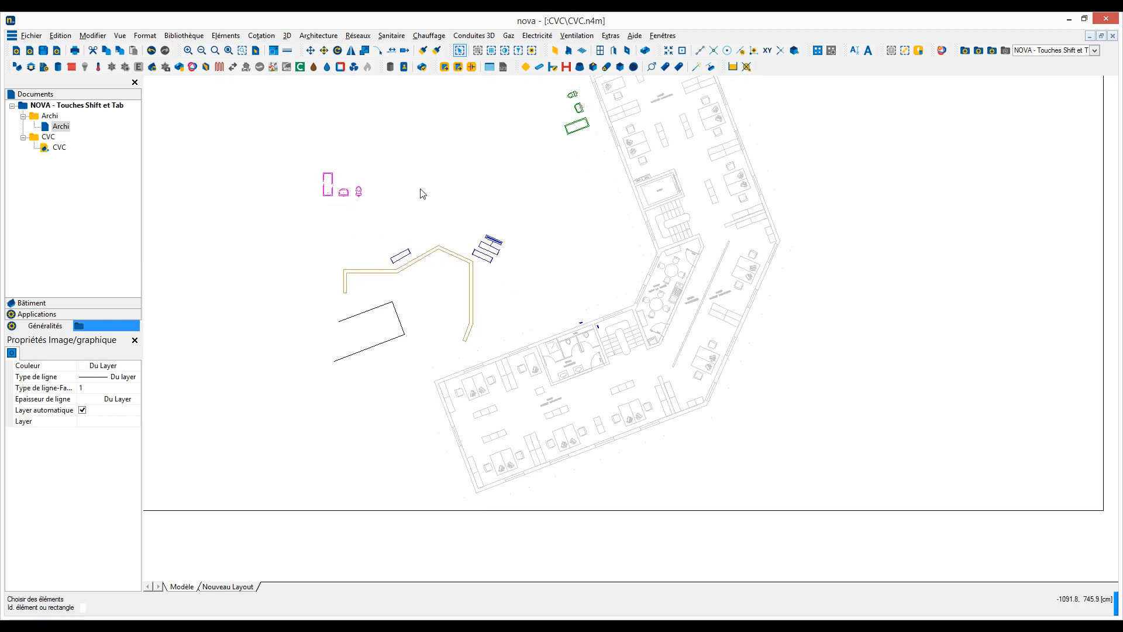
scroll(419, 190, "up", 1)
left_click(287, 36)
mouse_move(368, 69)
left_click(481, 66)
middle_click_drag(492, 329, 466, 198)
left_click(137, 388)
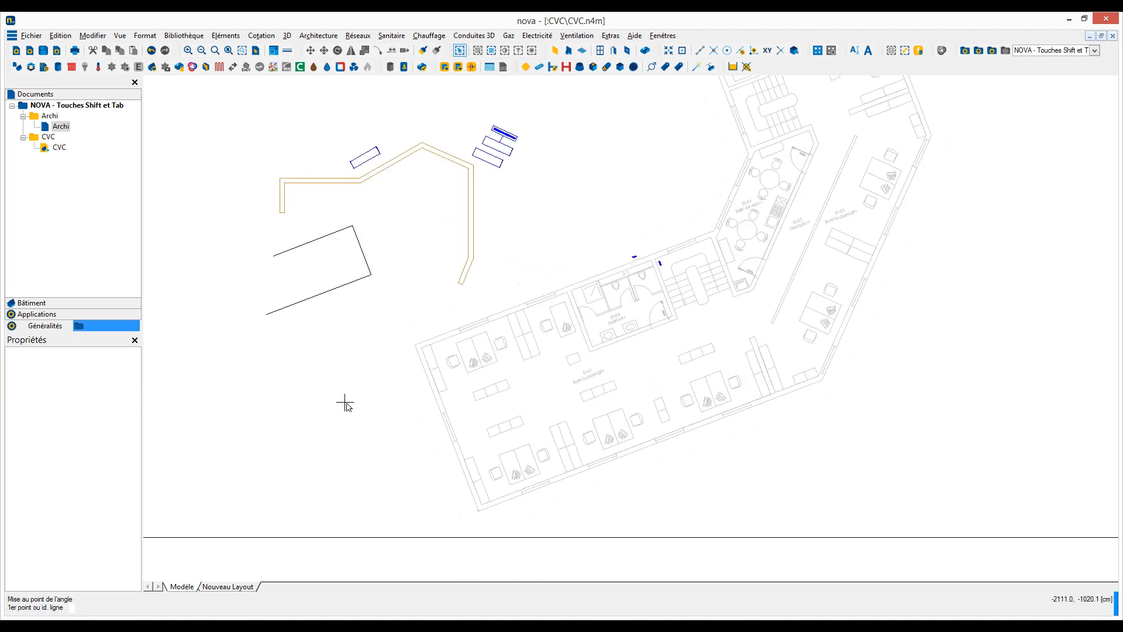
left_click(491, 510)
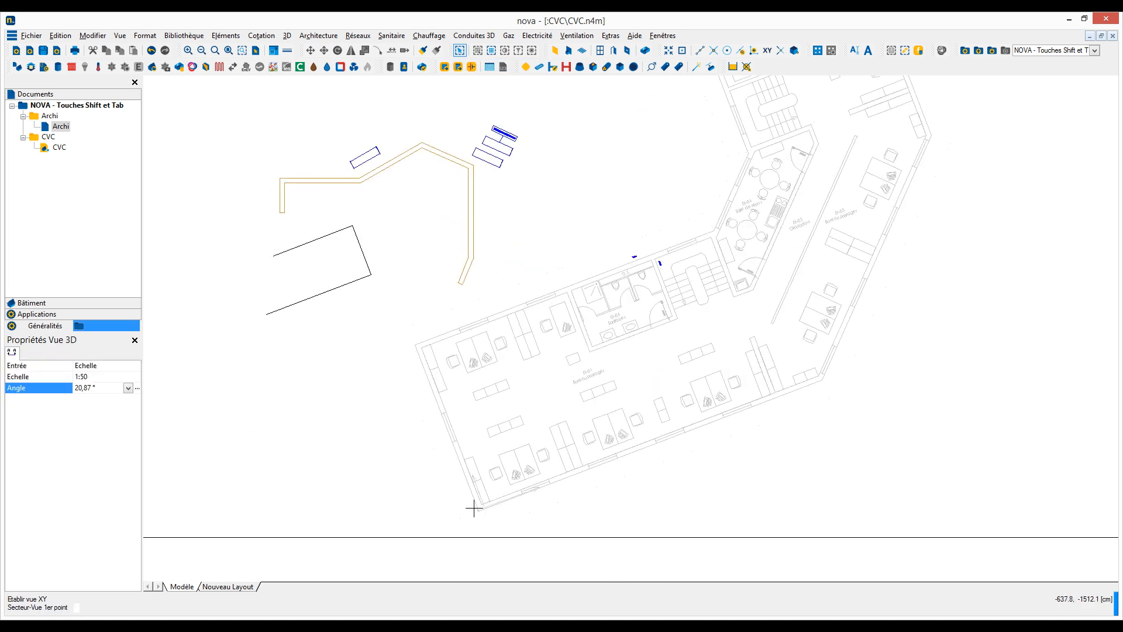
Step: Frame the lower wing as the view sector and place the straightened view in the empty area beside the building
left_click(458, 534)
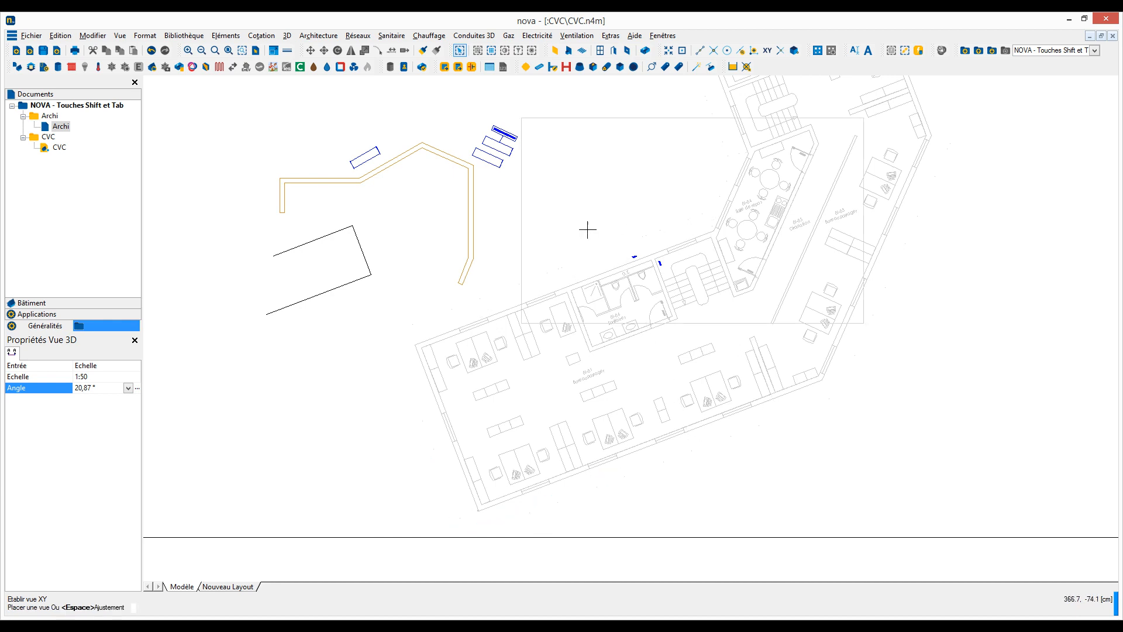
left_click(630, 226)
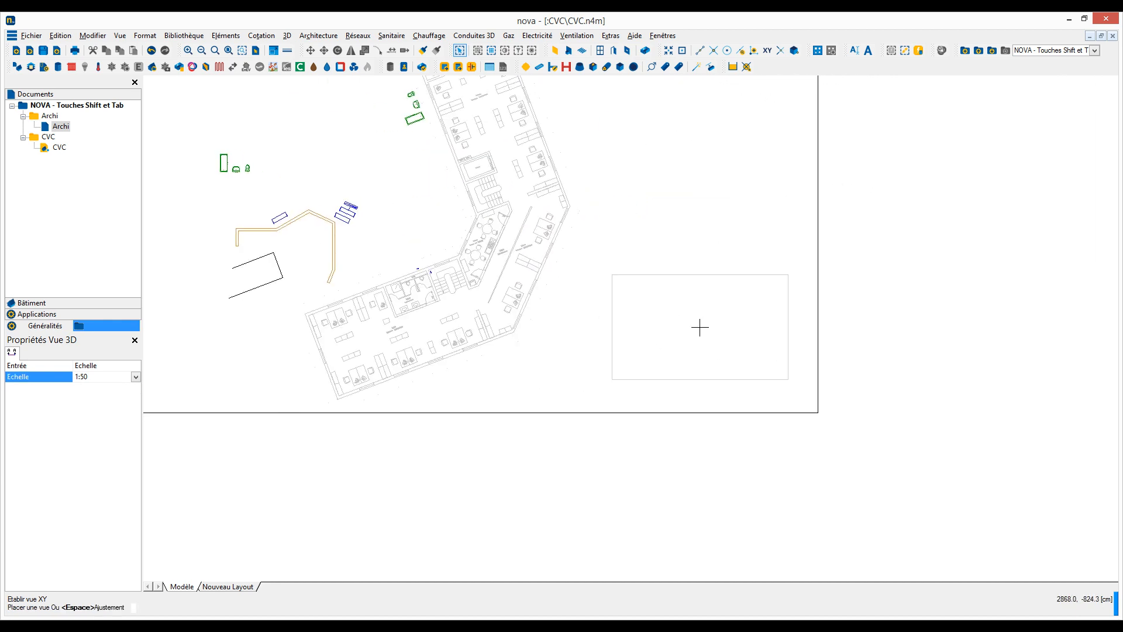
left_click(701, 326)
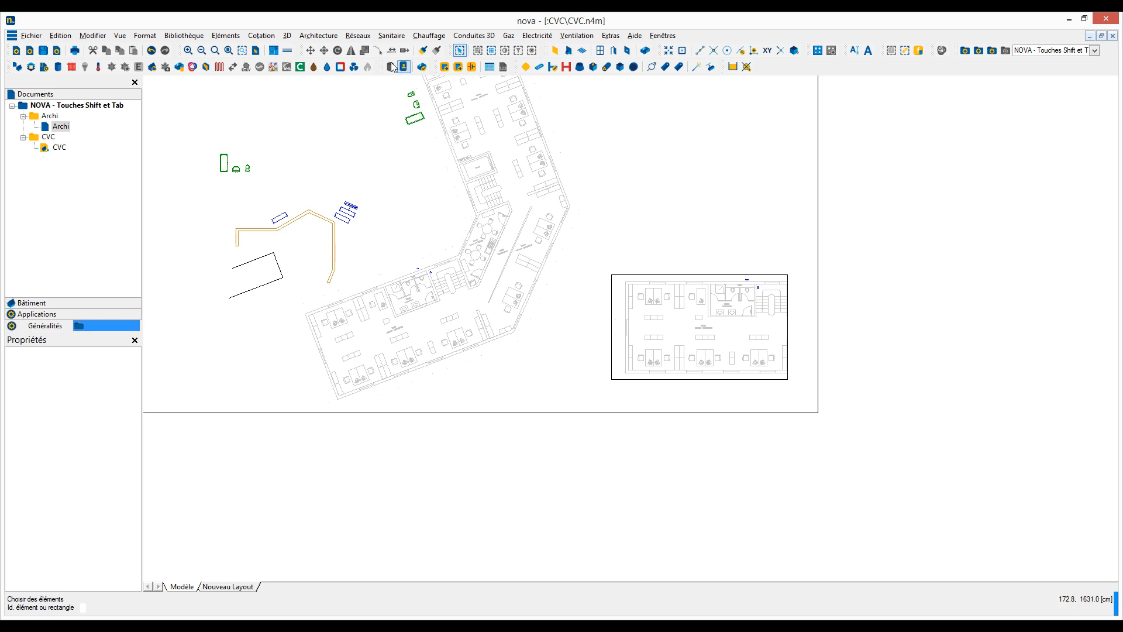
Step: Draw a cold-water sanitary pipe with four right-angled segments in the straightened view, finishing near the upper facade
left_click(392, 36)
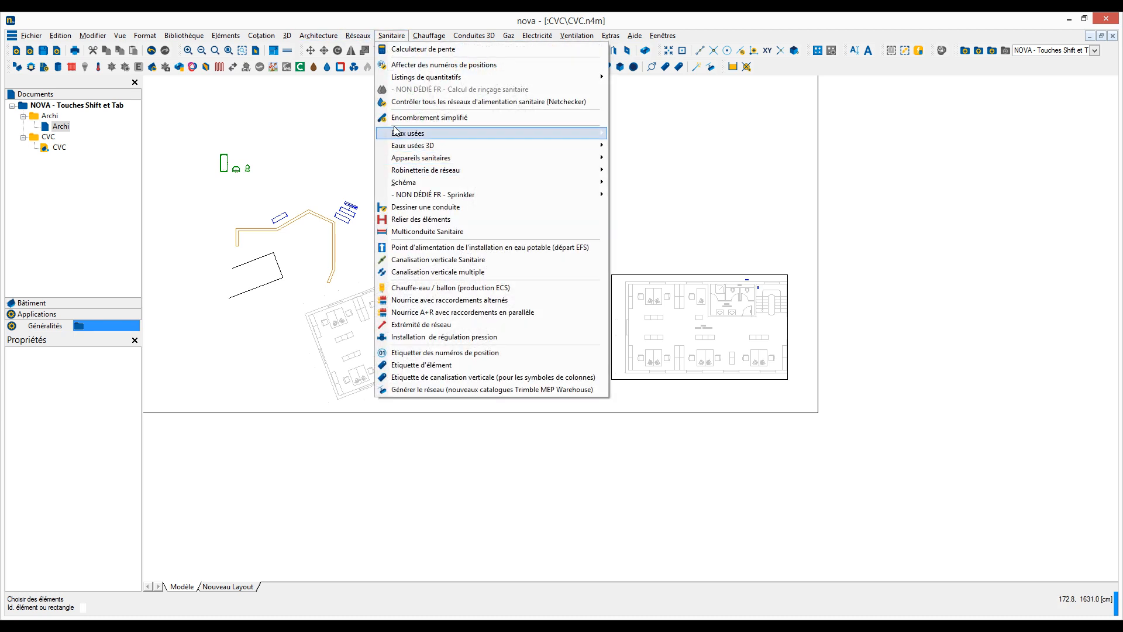
left_click(393, 219)
scroll(671, 356, "up", 4)
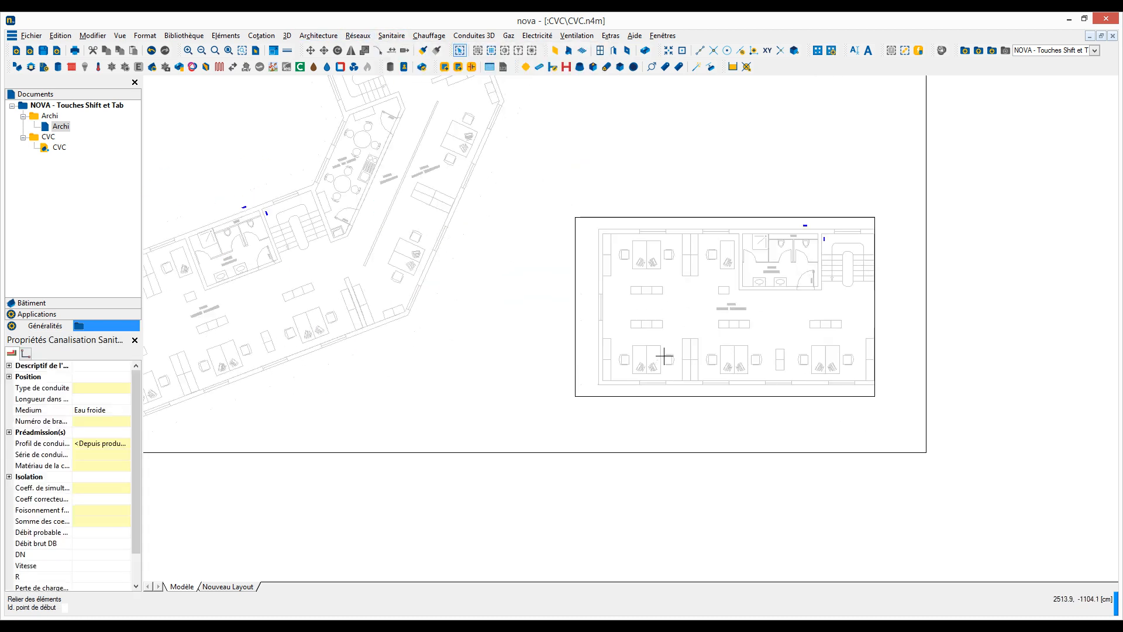
left_click(648, 356)
scroll(669, 359, "up", 2)
left_click(718, 356)
left_click(718, 277)
left_click(620, 276)
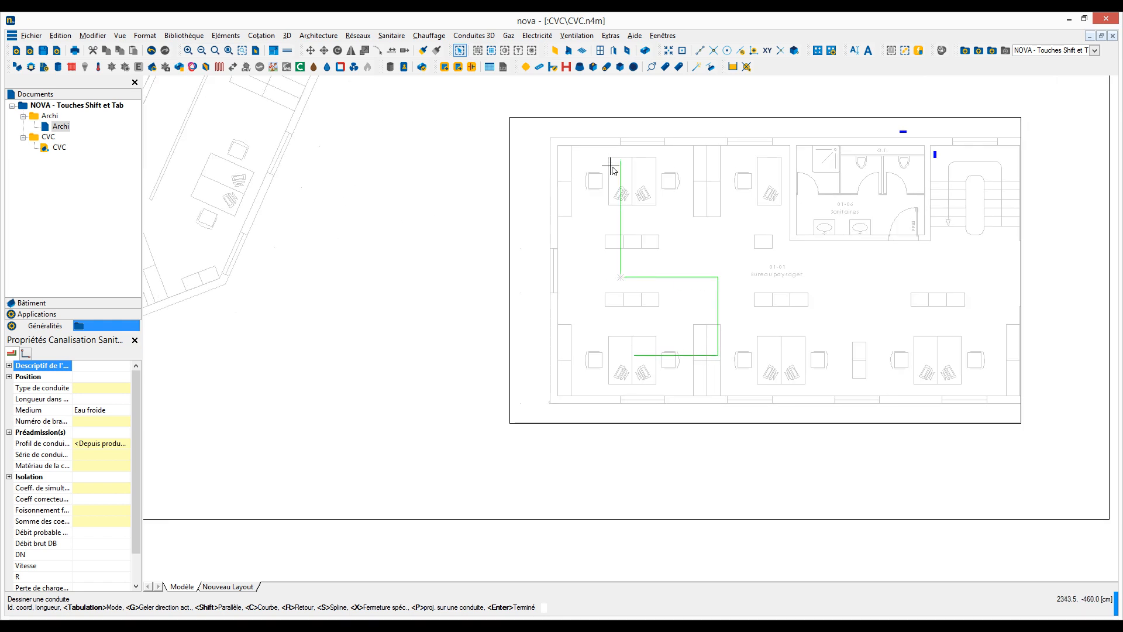
scroll(612, 234, "down", 1)
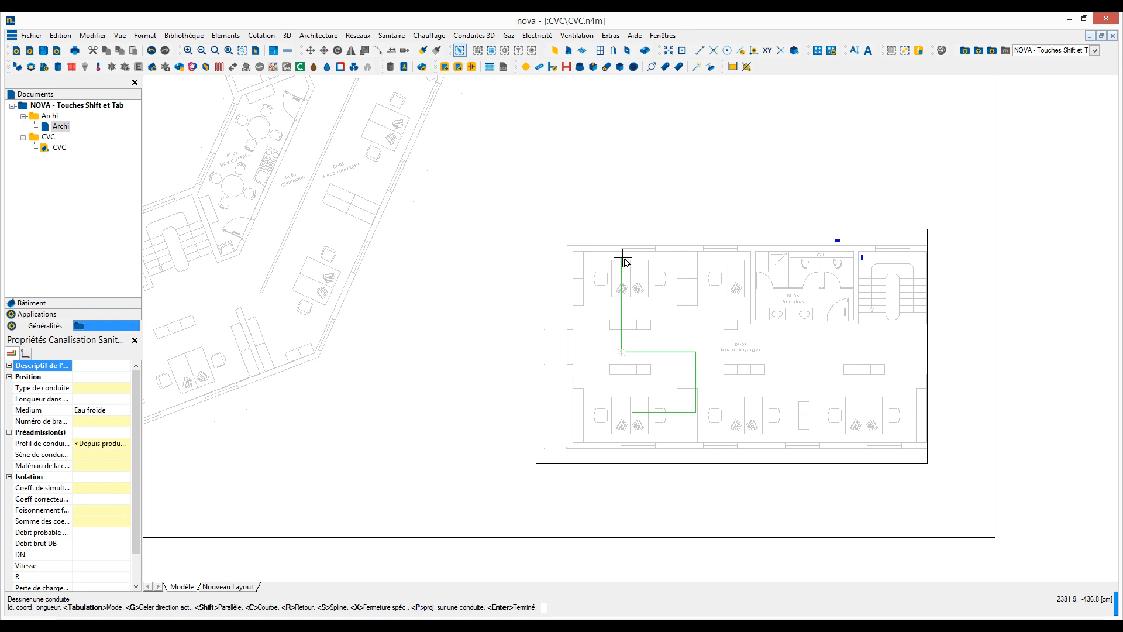
scroll(625, 250, "down", 3)
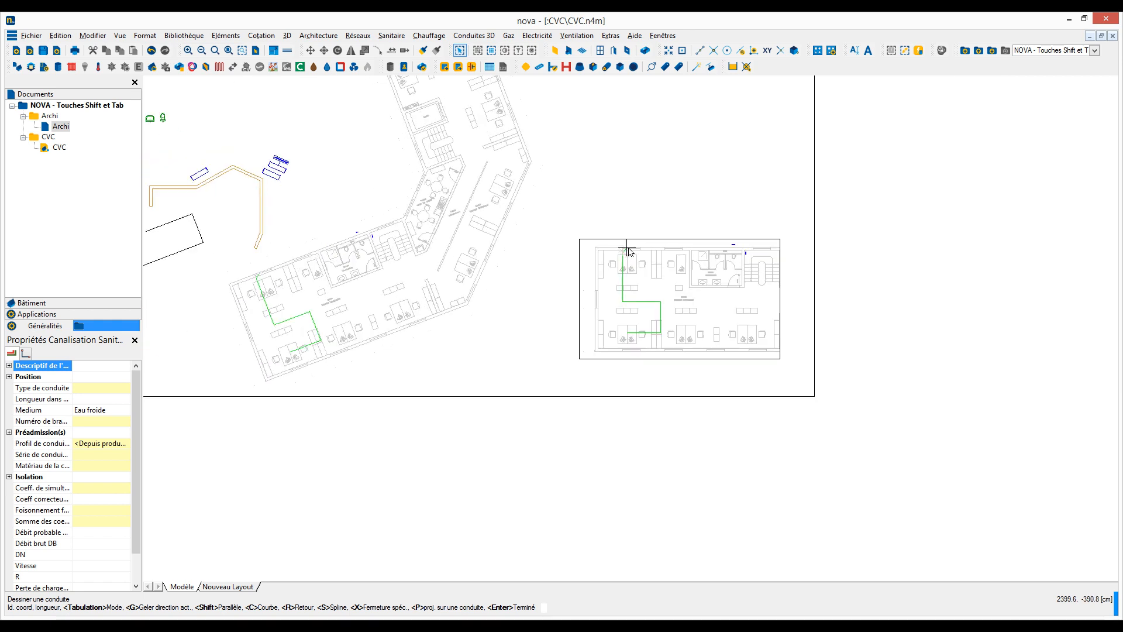
scroll(436, 270, "up", 4)
scroll(429, 275, "up", 3)
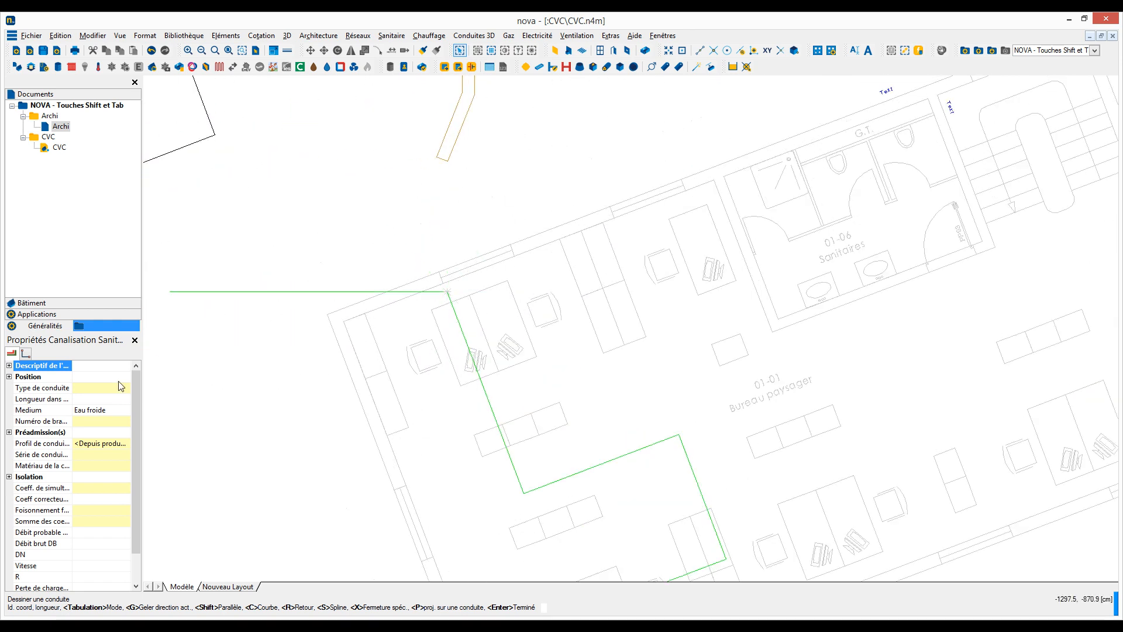
Step: Set the pipe's mode to Angle, take the angle from the lower wing's facade, and extend the pipe outside the building
left_click(25, 353)
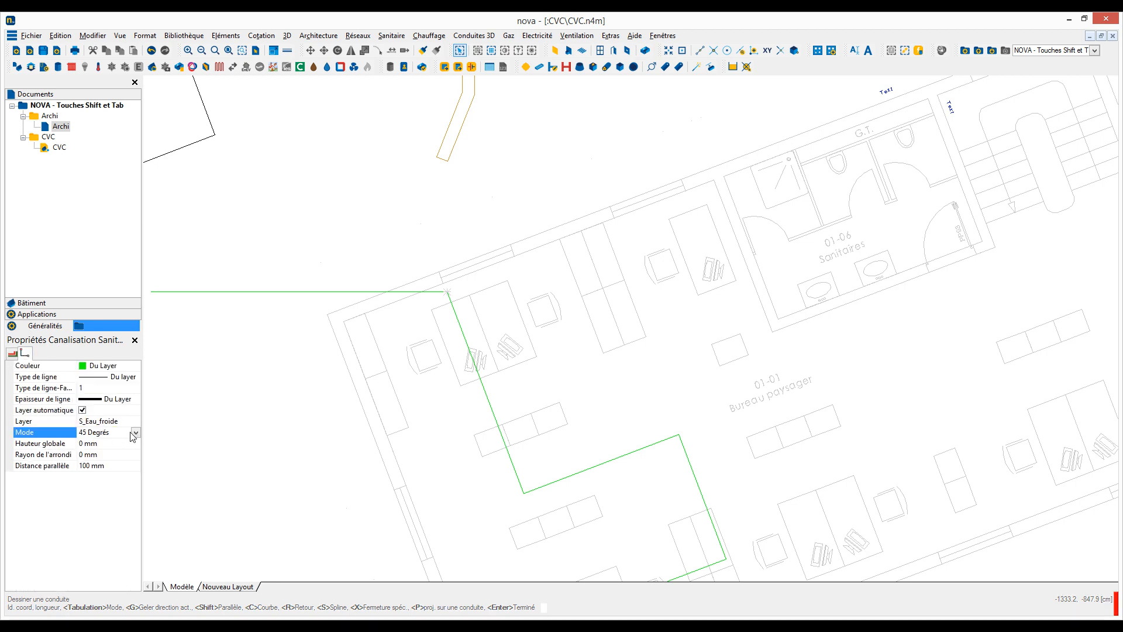
left_click(135, 432)
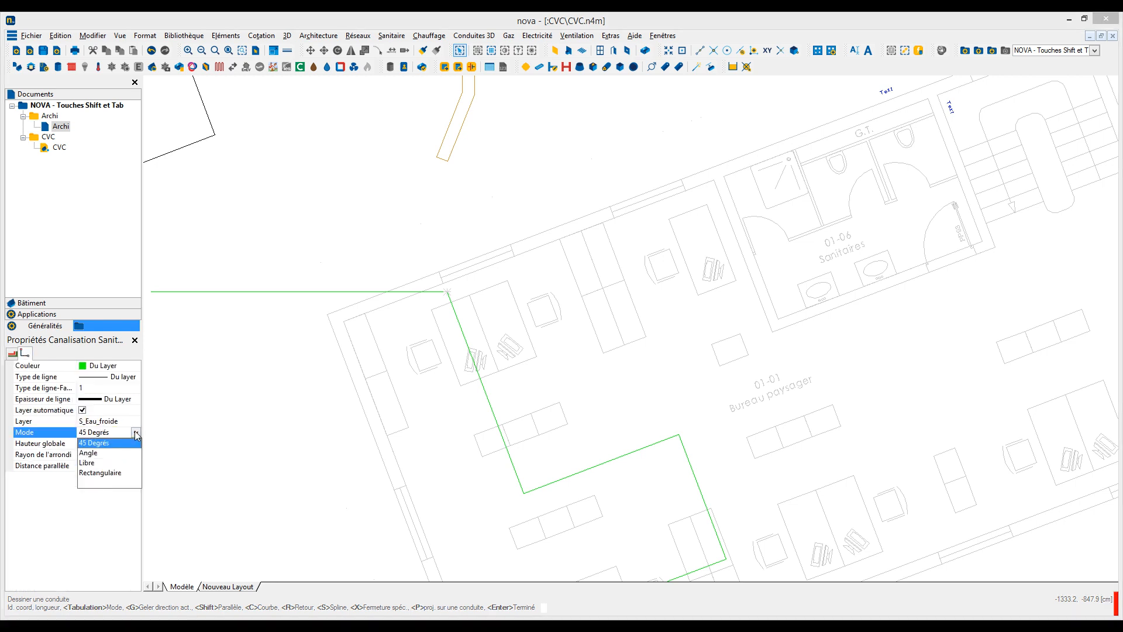
left_click(86, 453)
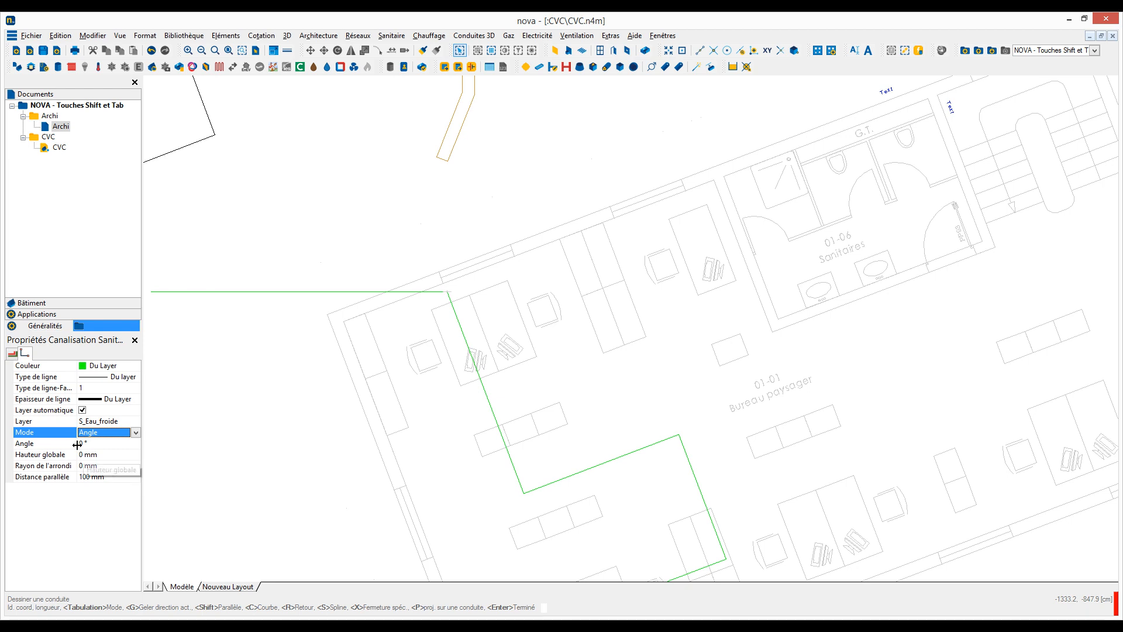
left_click(122, 444)
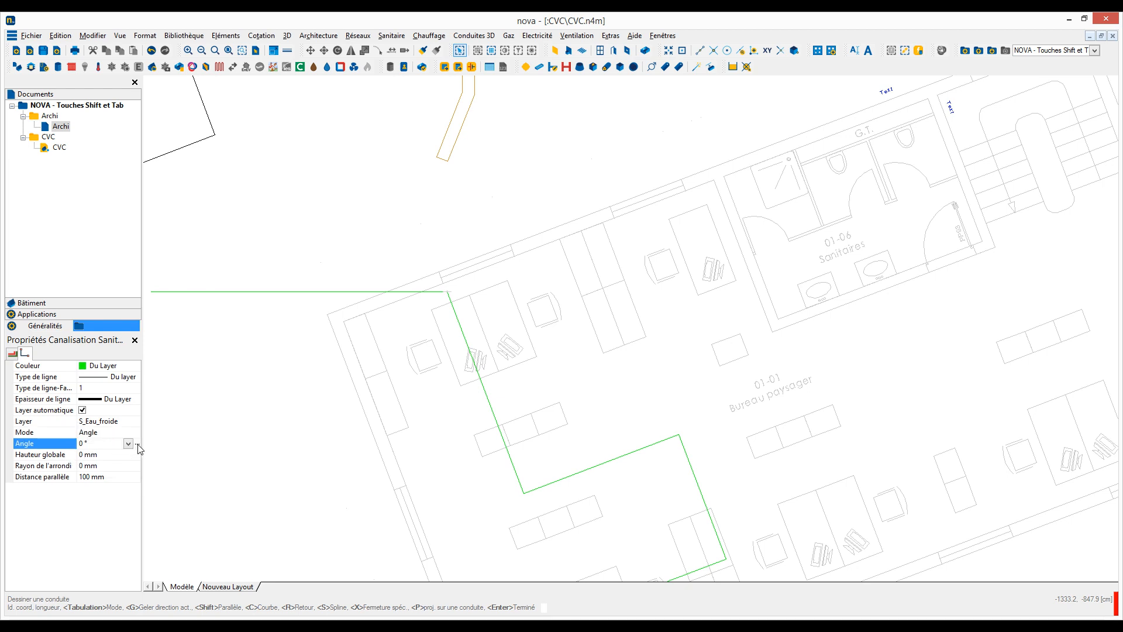
left_click(139, 448)
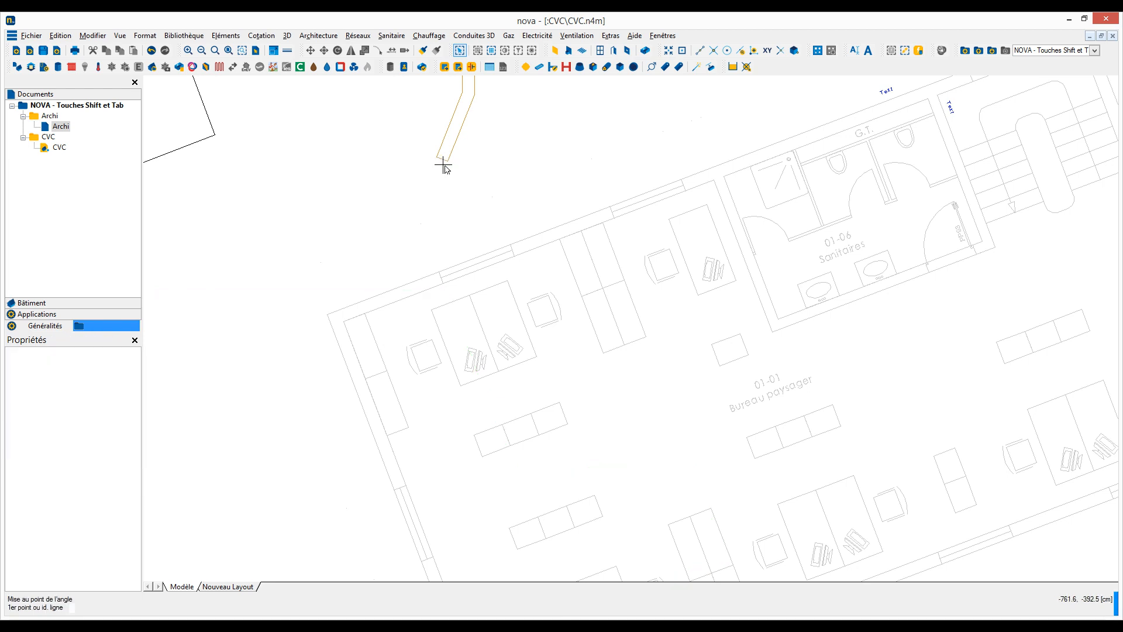
middle_click_drag(410, 227, 438, 358)
left_click(443, 419)
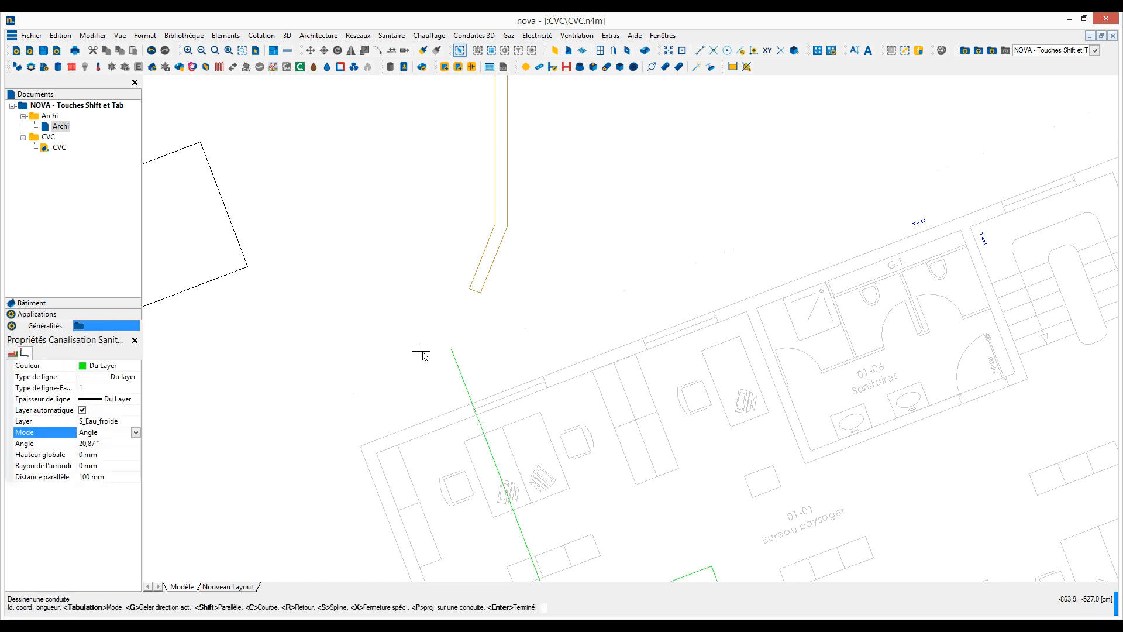
Step: Take a new angle from the slanted end of the brown duct, draw a short final pipe segment parallel to it, and end the pipe
left_click(125, 446)
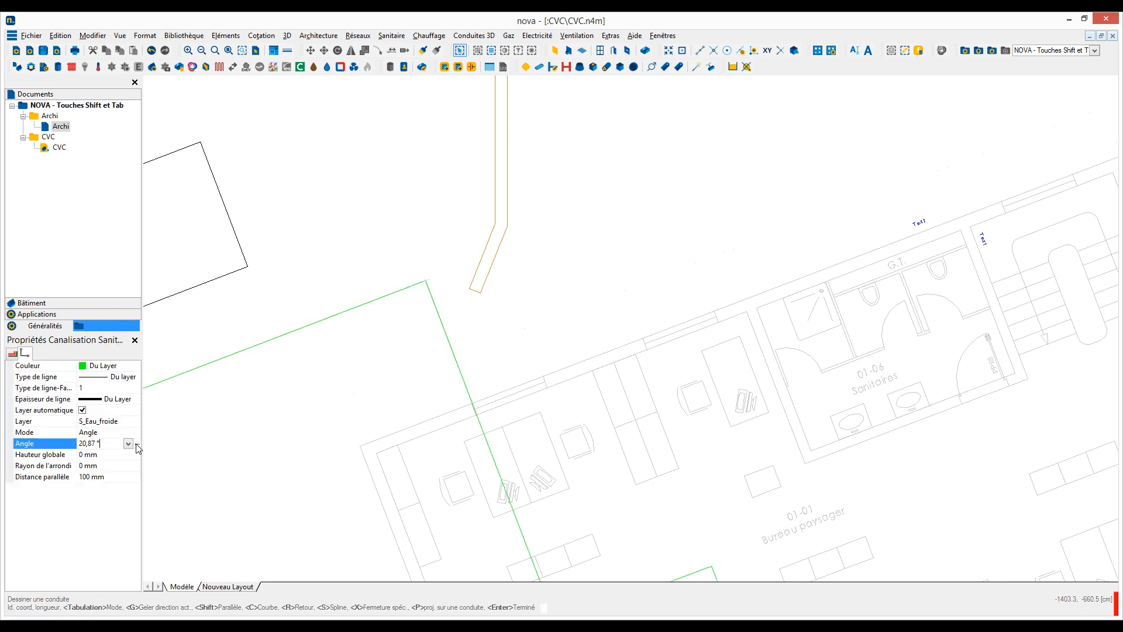
left_click(139, 448)
left_click(481, 258)
left_click(461, 220)
key("Escape")
Step: Start a heating multi-pipe at the brown duct's left end and run its first segment parallel to the duct's inner edge
scroll(457, 221, "down", 3)
scroll(460, 226, "down", 1)
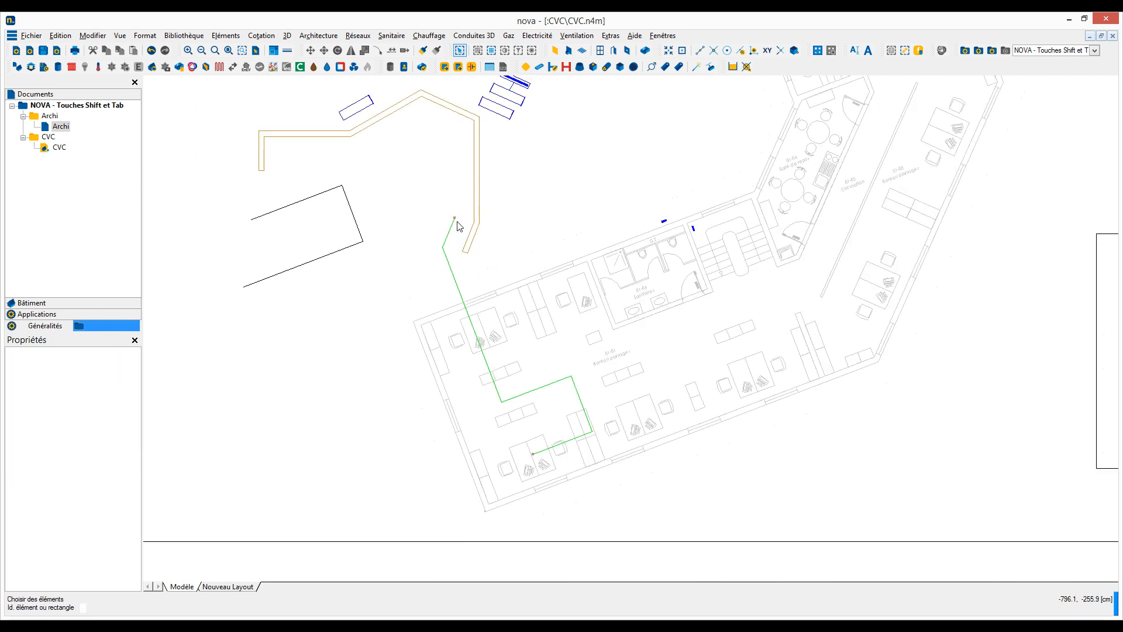
middle_click_drag(458, 228, 446, 276)
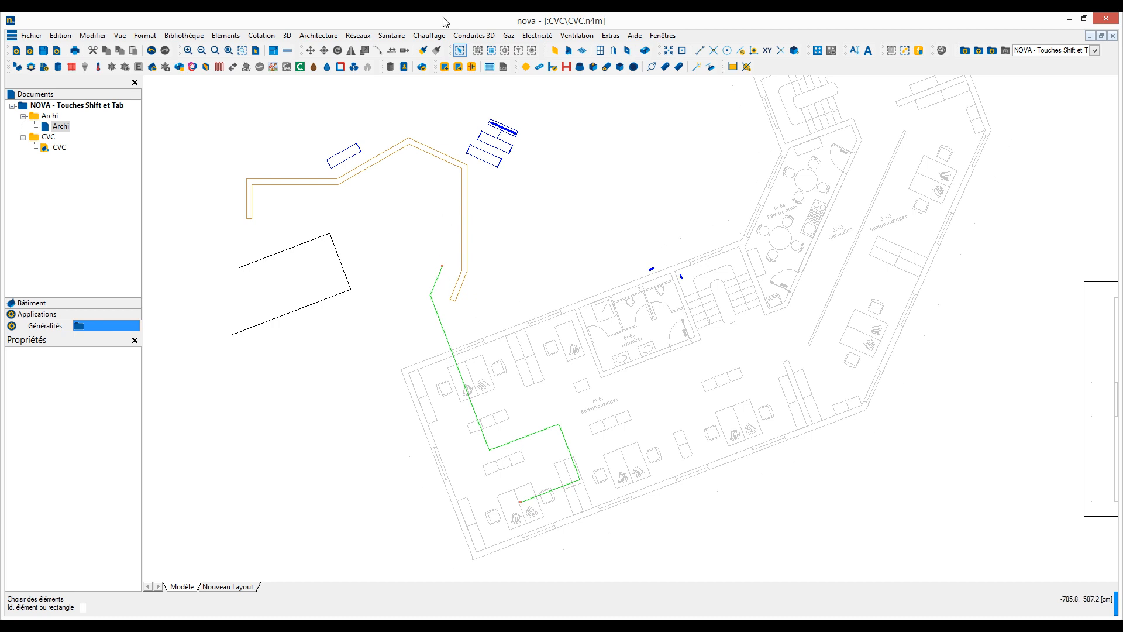
left_click(433, 37)
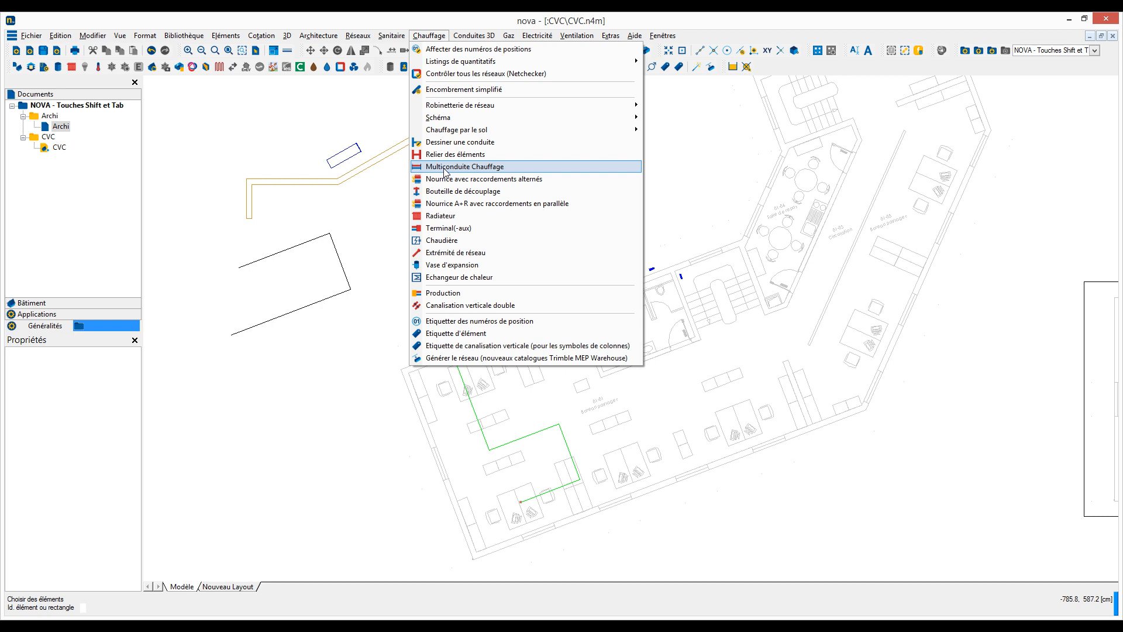
left_click(446, 167)
scroll(251, 215, "up", 3)
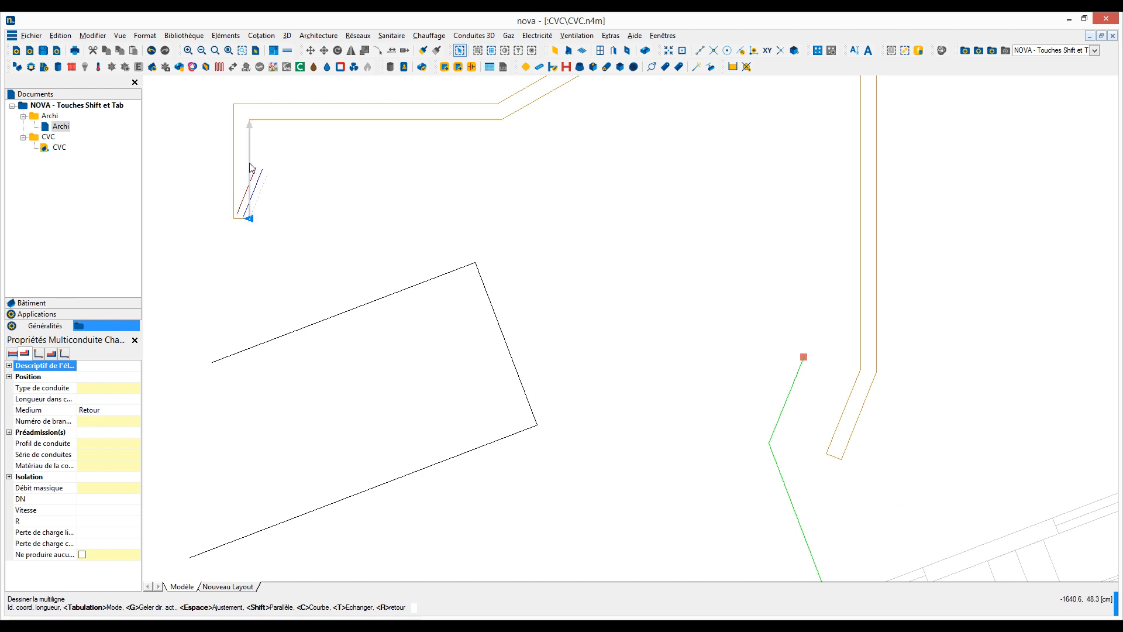
middle_click_drag(251, 166, 303, 226)
scroll(292, 215, "up", 3)
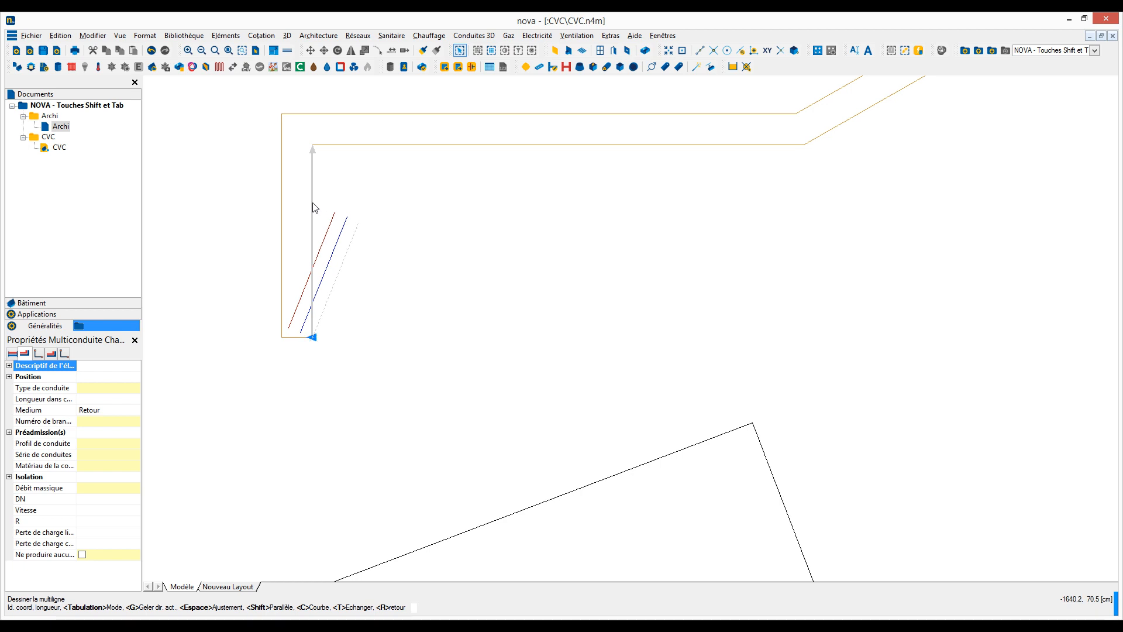
key("Tab")
key("Tab")
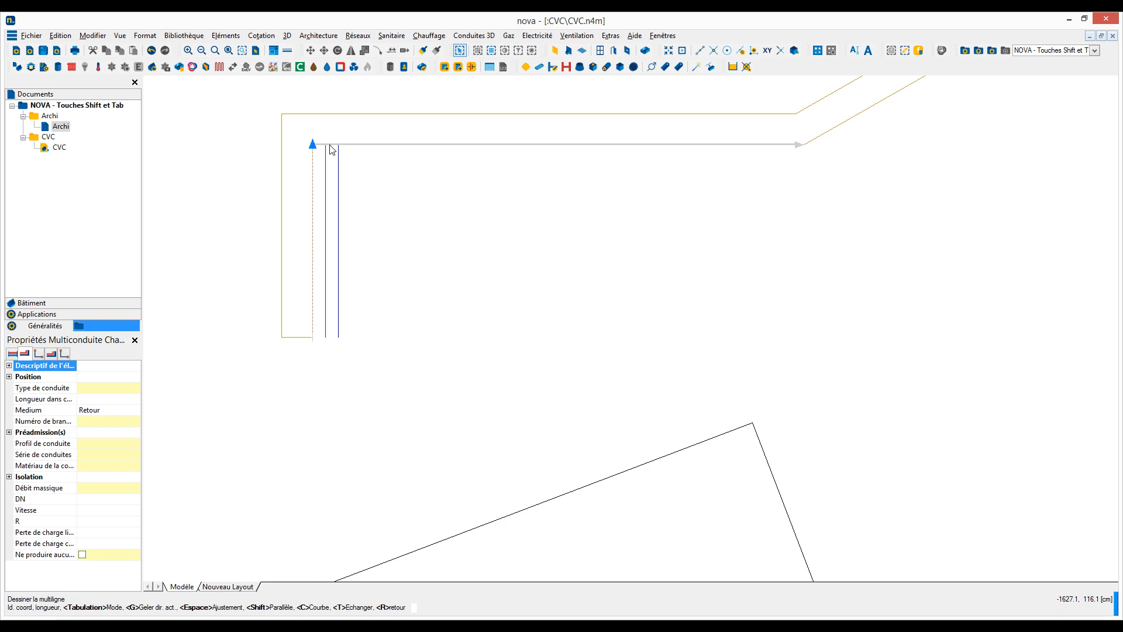
left_click(331, 147)
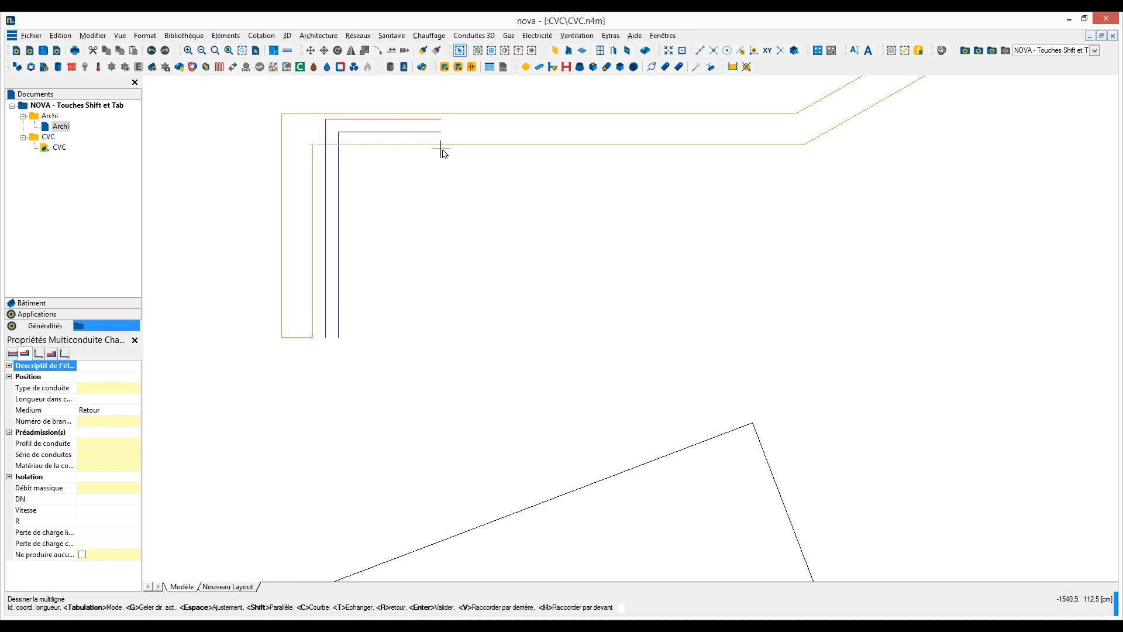
Step: Extend the heating multi-pipe parallel to the brown duct's inner edge, past the apex to its right corner
middle_click_drag(463, 156, 305, 265)
left_click(664, 252)
key("shift")
middle_click_drag(718, 268, 364, 459)
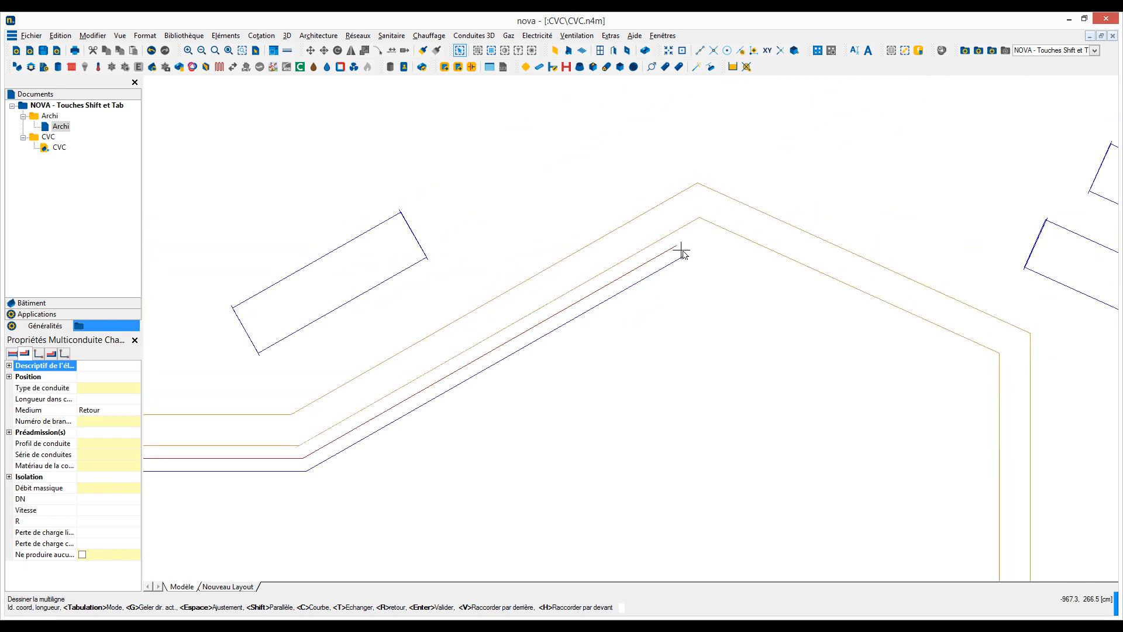
left_click(719, 237, "shift")
middle_click_drag(777, 266, 568, 228)
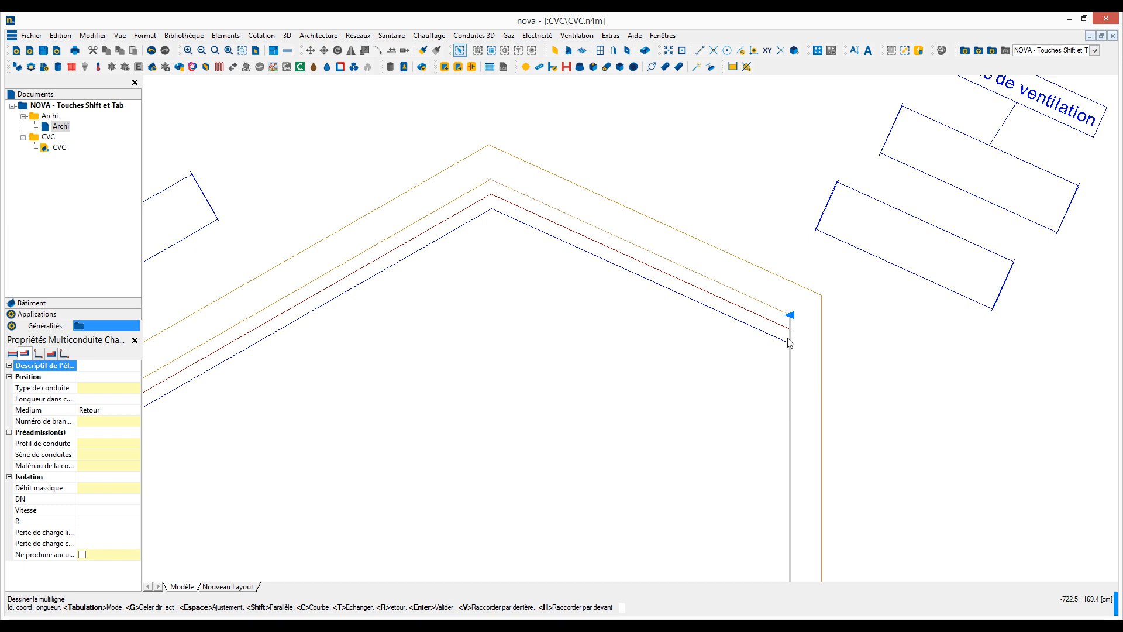
left_click(788, 340, "shift")
Step: Add a last multi-pipe segment running partway along the brown duct's right vertical section, and finish the multi-pipe
middle_click_drag(775, 392, 778, 275)
scroll(778, 272, "down", 3)
left_click(774, 401)
key("Return")
scroll(768, 398, "down", 4)
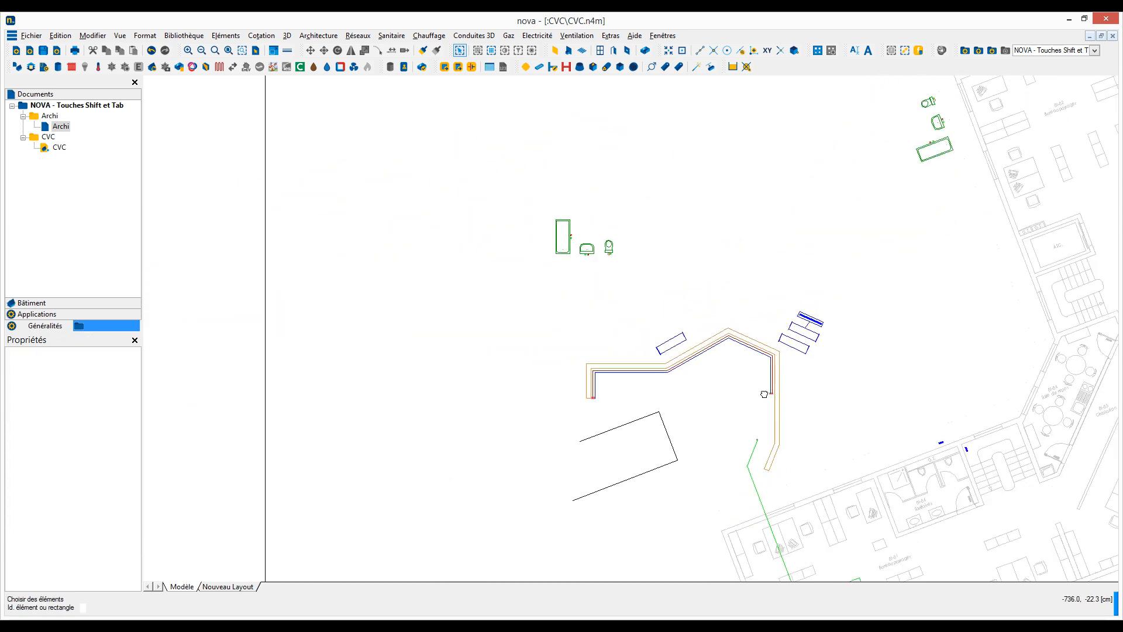
middle_click_drag(765, 394, 557, 281)
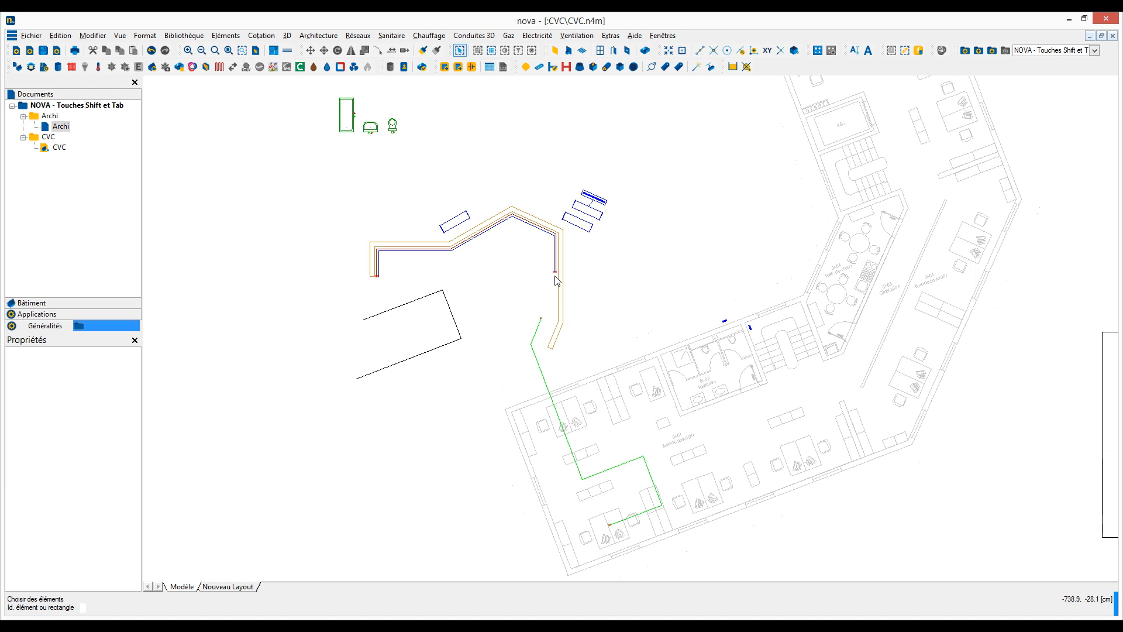